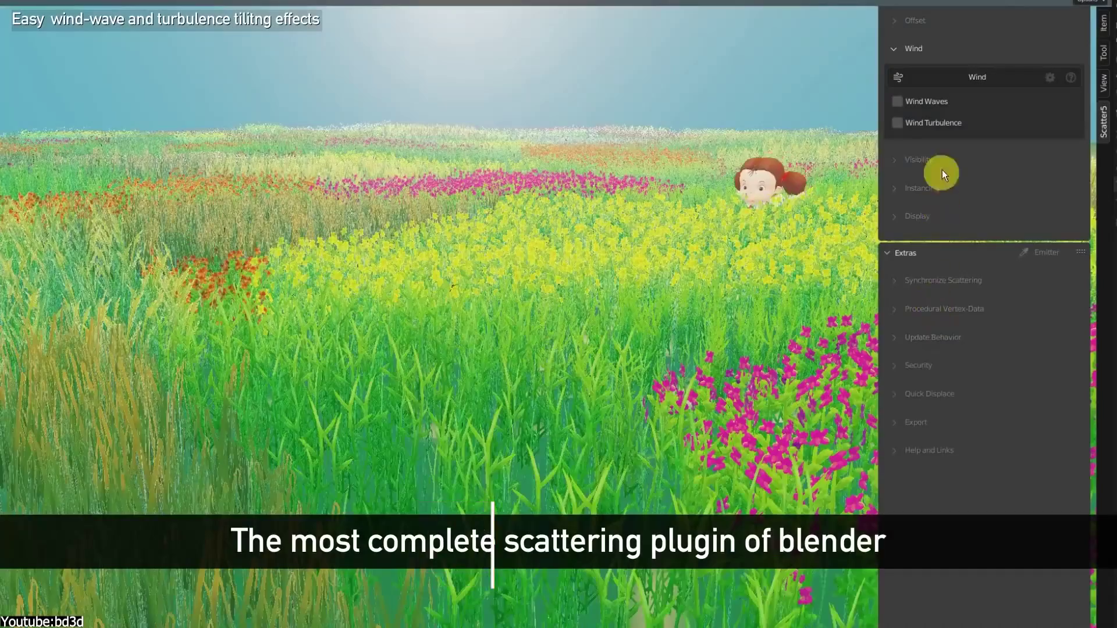
- Turn on wind turbulence and wind waves for the grass
click(950, 123)
click(948, 102)
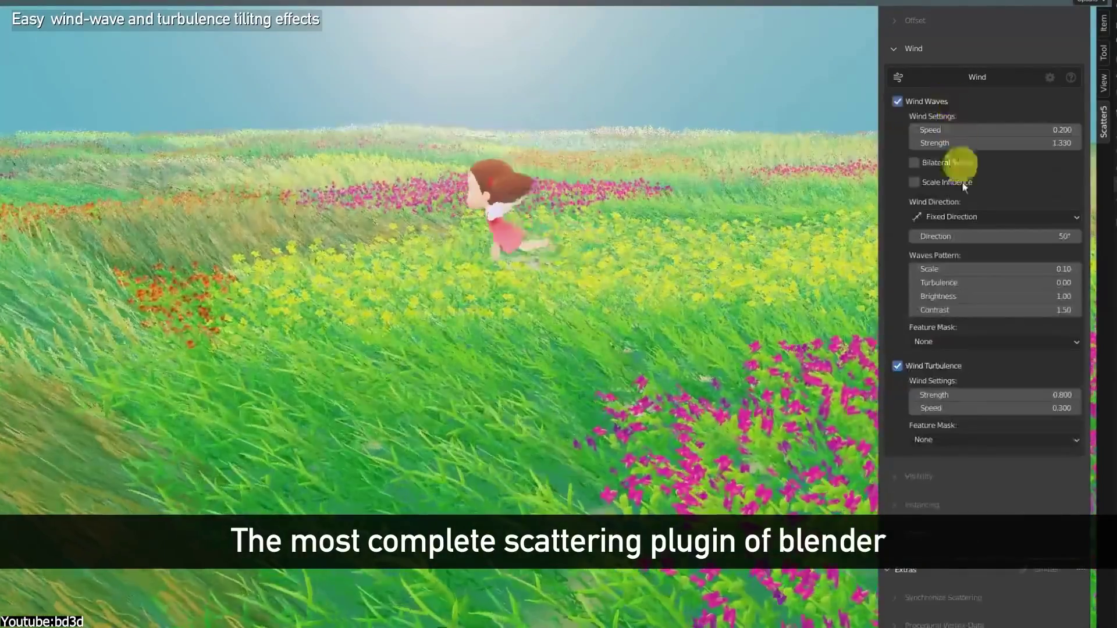
scroll(963, 273, down, 10)
click(930, 195)
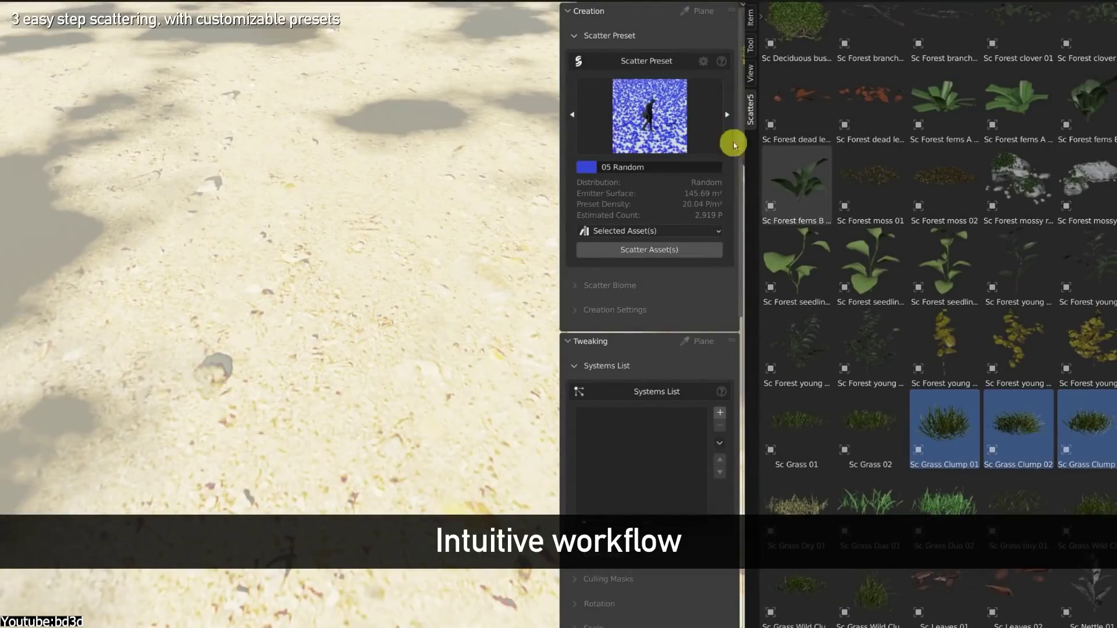
- Scatter grass, then mossy assets and rocks with 02 Random, then flowers with 11 Pattern
click(650, 250)
click(1018, 181)
ctrl+click(1086, 180)
click(573, 114)
click(572, 114)
click(572, 114)
click(650, 250)
scroll(927, 277, down, 10)
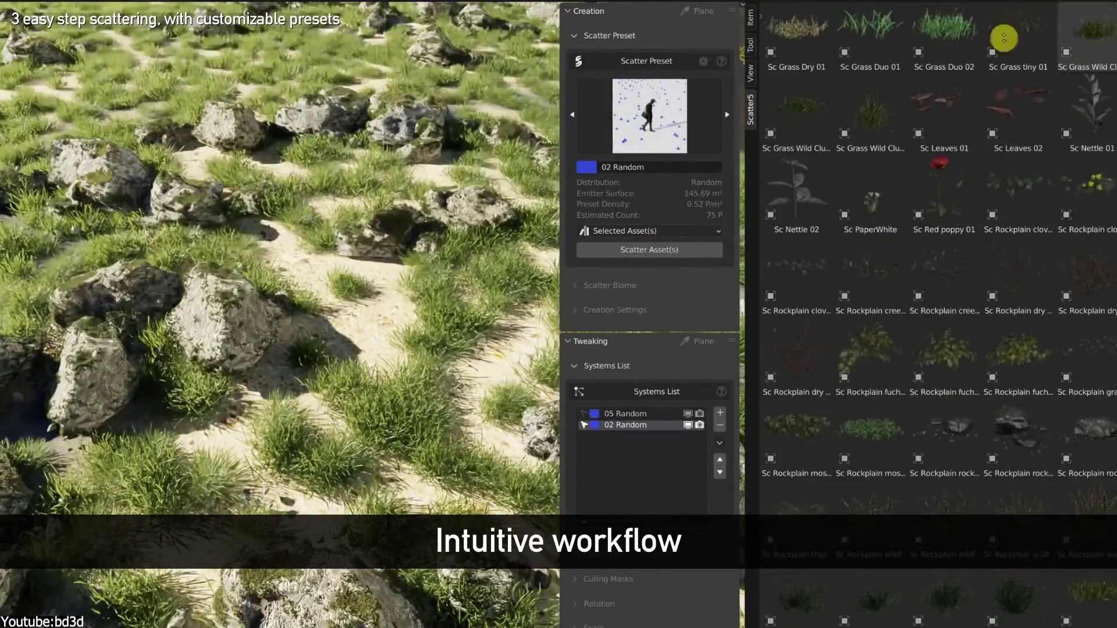
click(649, 116)
click(785, 277)
click(669, 251)
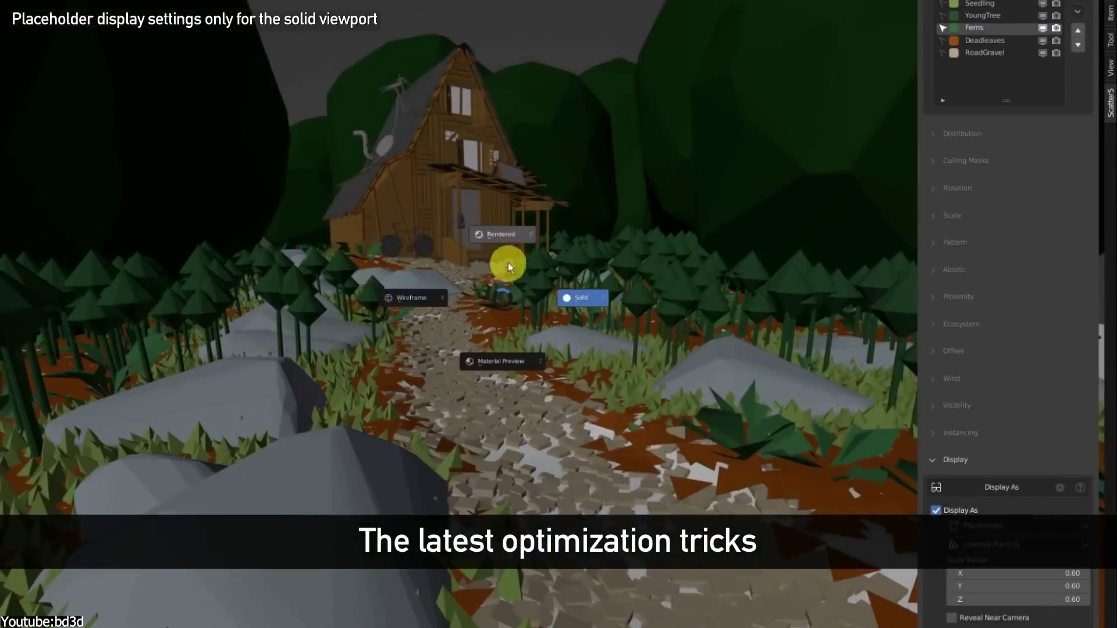
- Enable rotation for the city buildings with a 45° snap angle
click(508, 262)
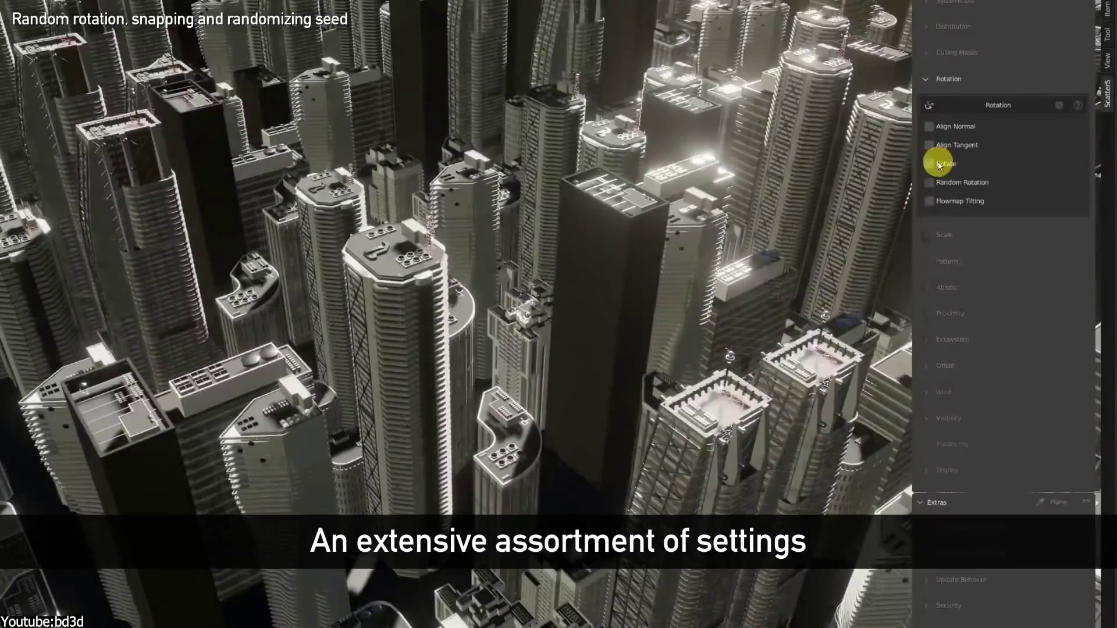
click(939, 166)
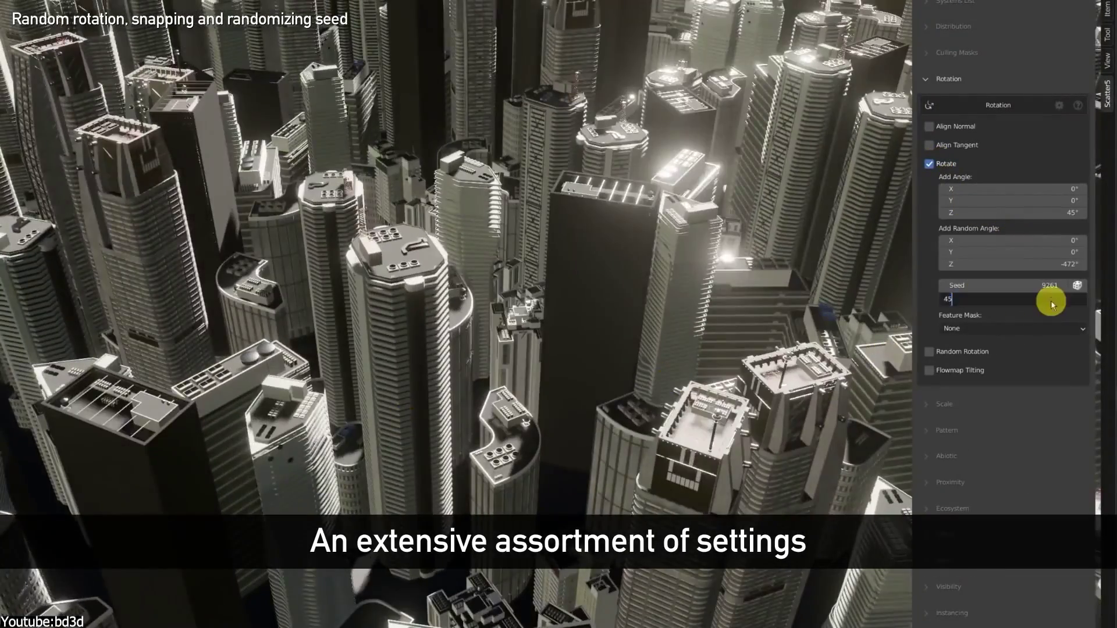
click(1052, 303)
text(45)
key(Return)
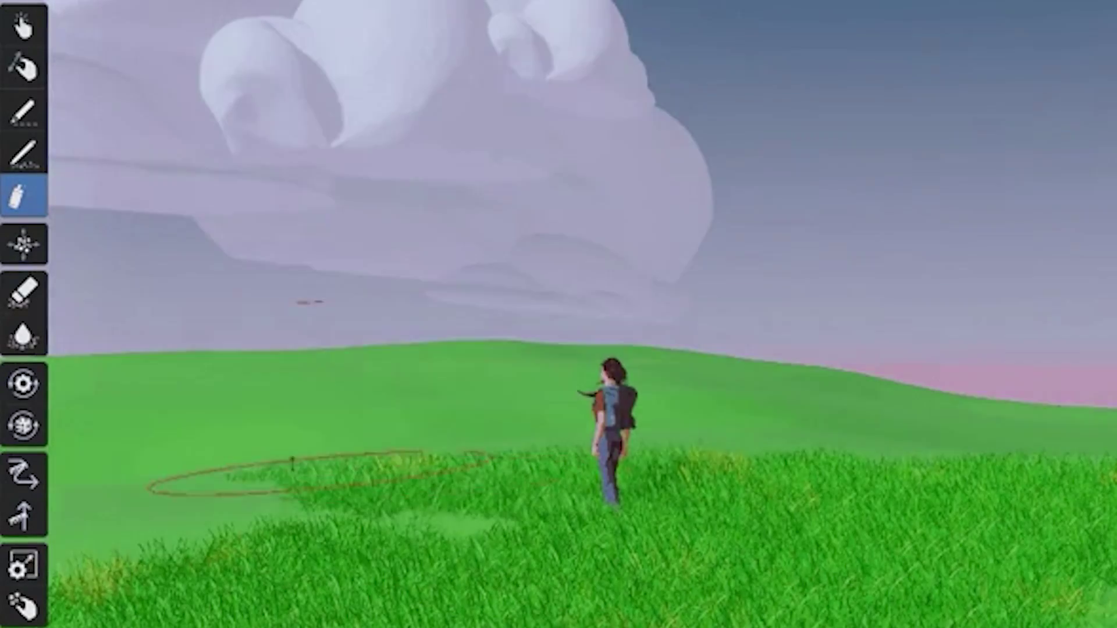
- Spray grass around the character, then paint autumn trees and yellow bushes across the hill
drag(250, 474, 249, 405)
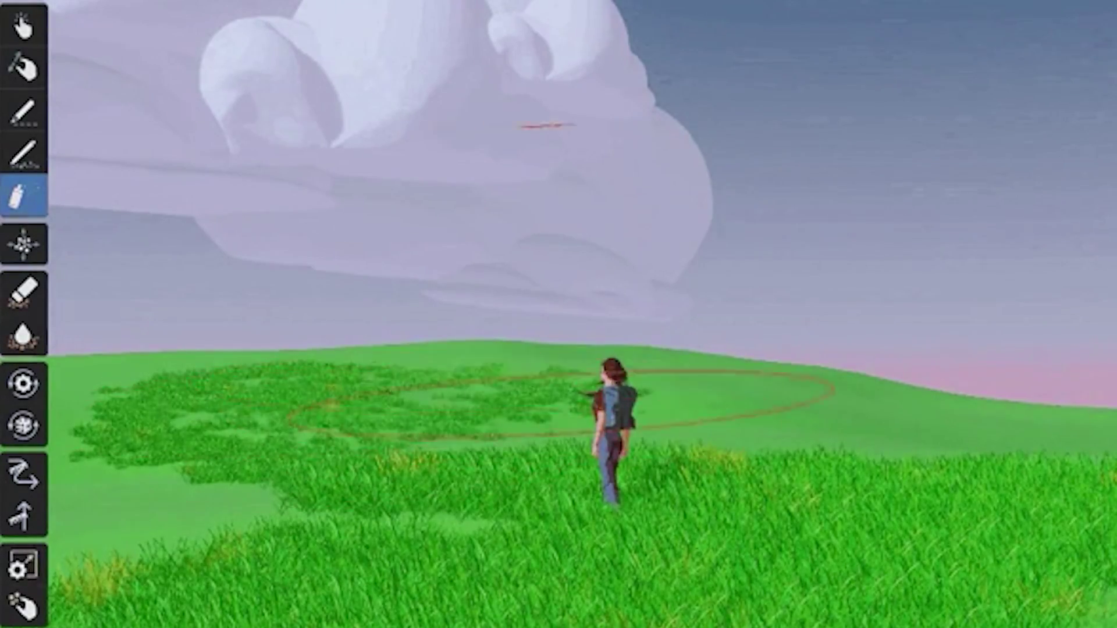
mouse_move(294, 452)
mouse_down()
mouse_move(512, 378)
mouse_move(931, 442)
mouse_move(1093, 512)
mouse_up()
drag(762, 349, 1094, 373)
- Lay a white fence with the line tool, then place a large green bush and dark foreground bushes
click(23, 111)
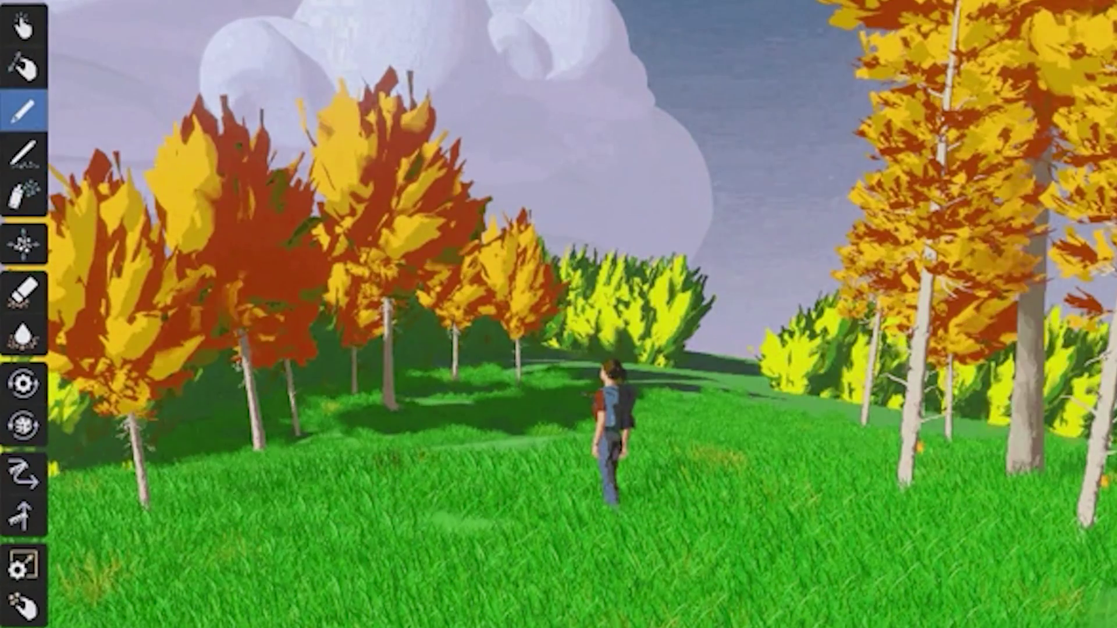
drag(352, 611, 413, 363)
click(24, 26)
drag(152, 488, 430, 442)
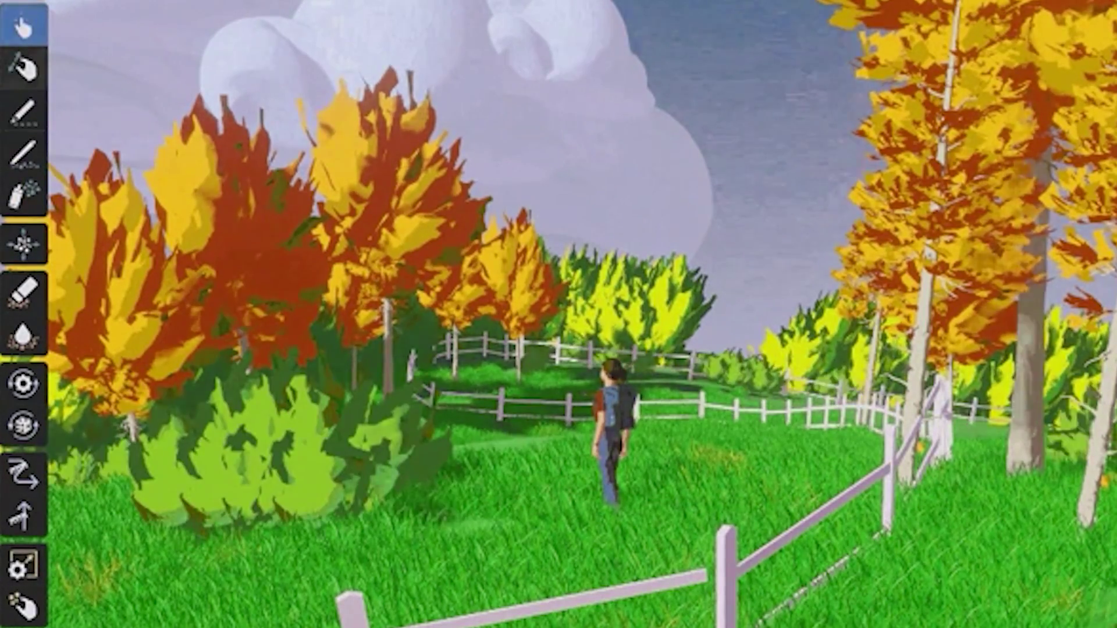
drag(506, 605, 728, 576)
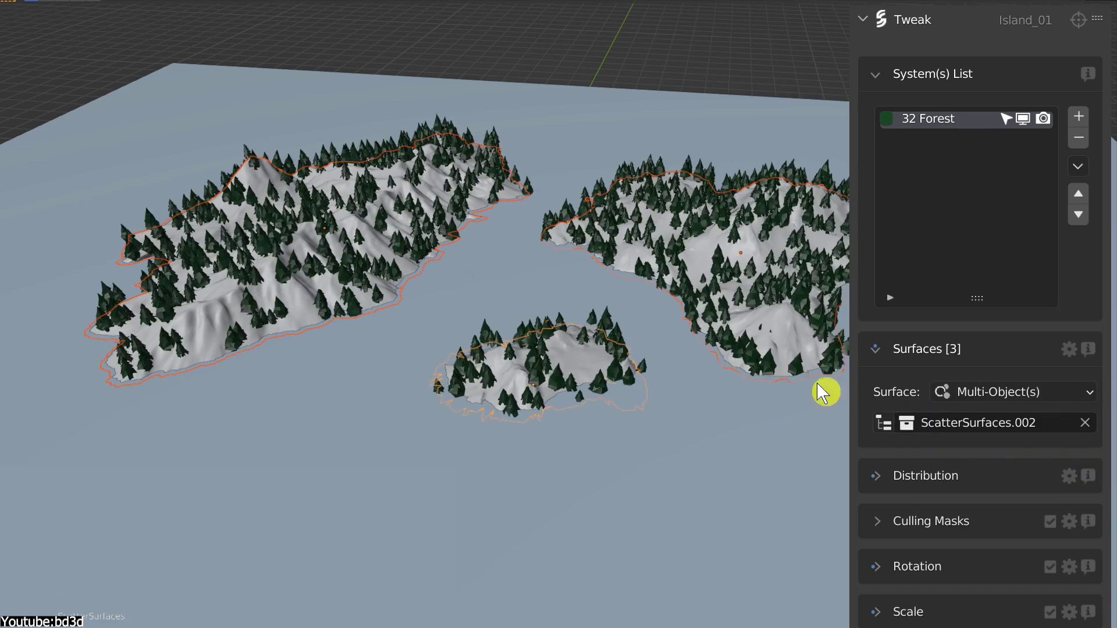
- Remove Island_02 from the scatter surfaces and scatter red leaves with the 11 Pattern preset
click(883, 423)
click(975, 294)
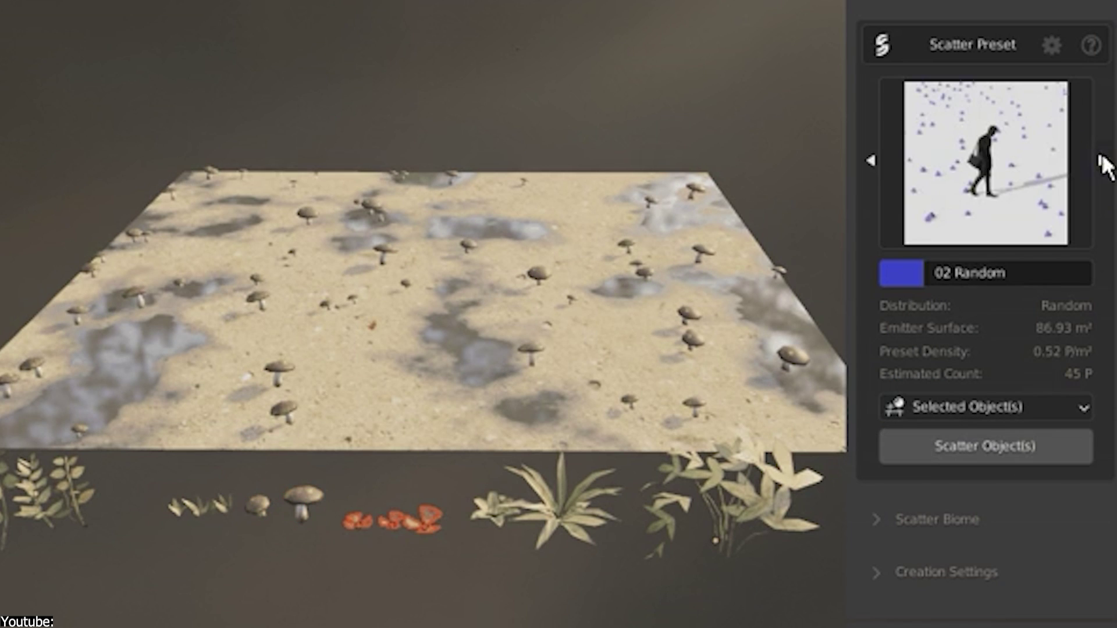
click(1102, 160)
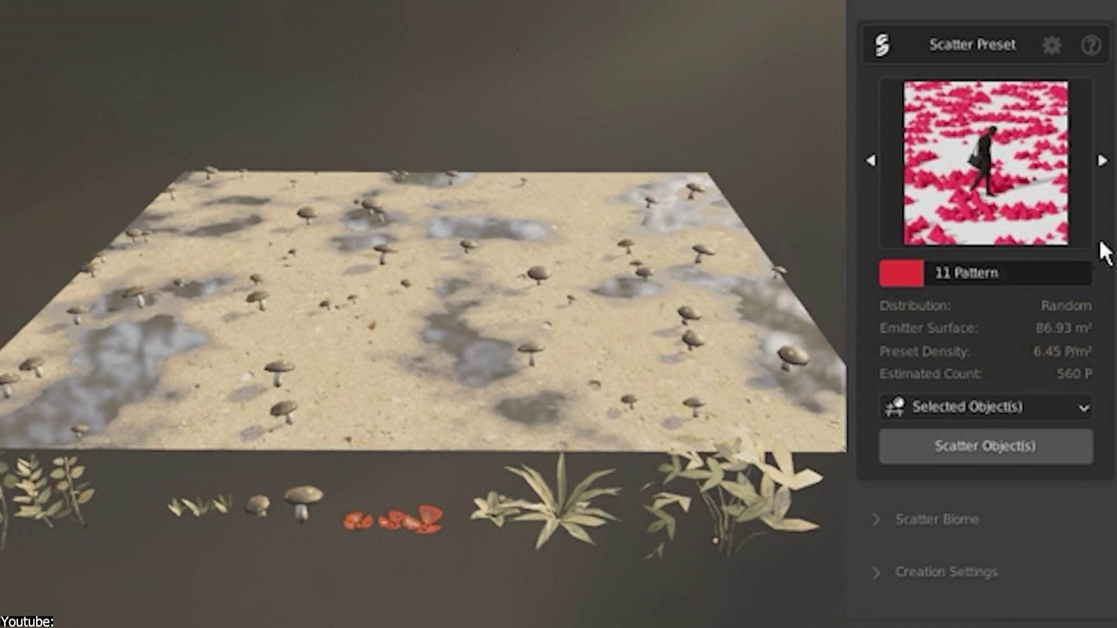
click(985, 446)
- Scatter grass and large grass plants with 04 Random, then scatter again with 11 Pattern
click(869, 157)
click(988, 445)
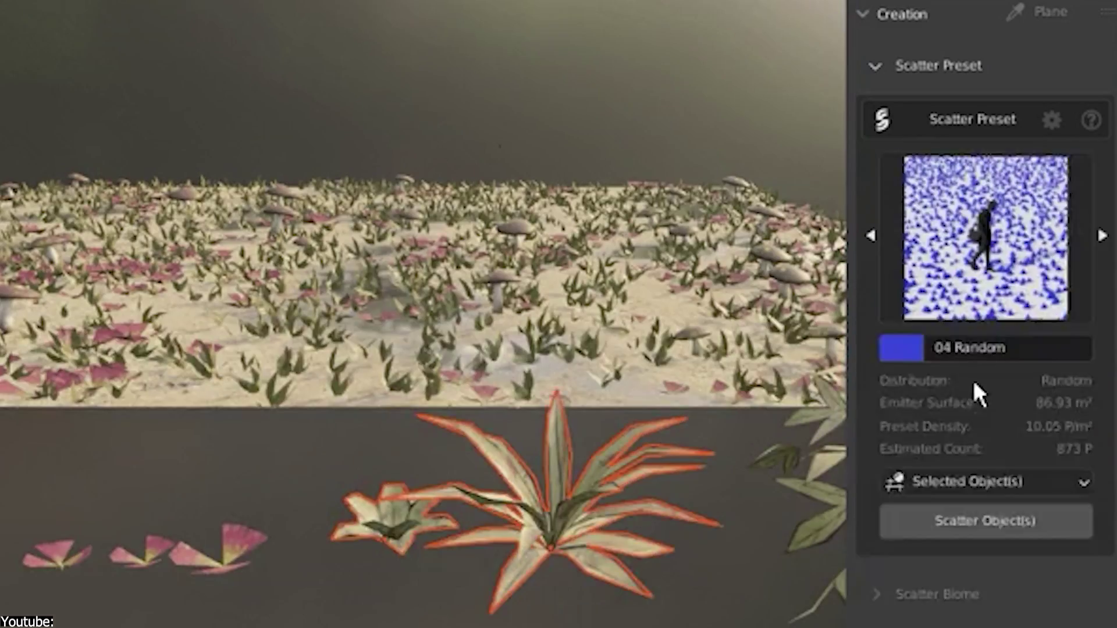
click(987, 521)
click(967, 524)
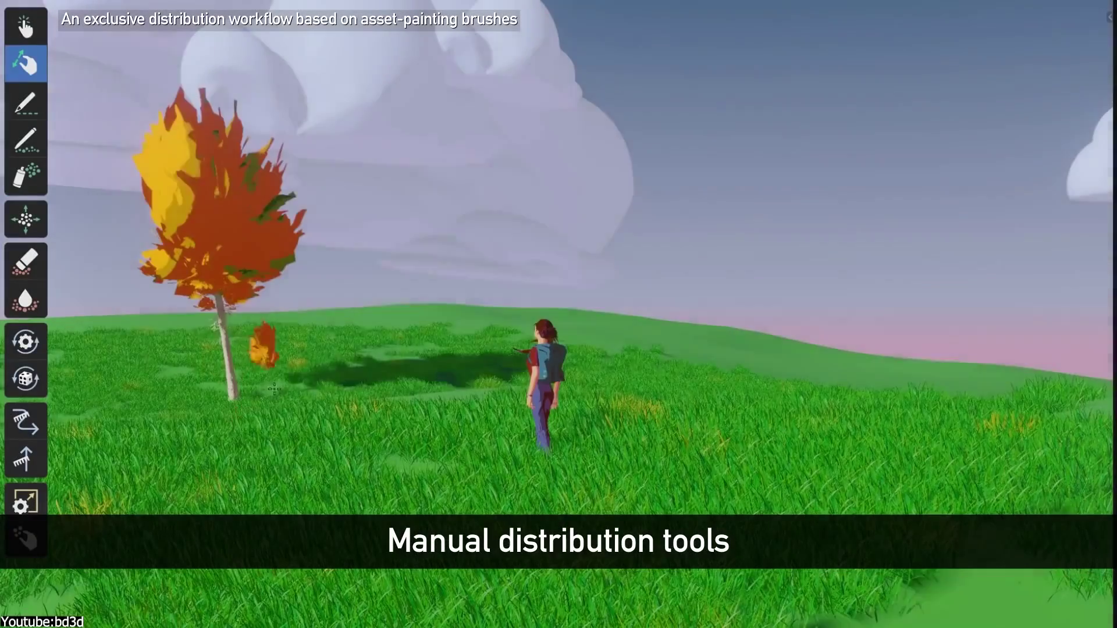
- Paint autumn trees on both sides, yellow bushes behind them, and a white fence along the path
drag(274, 388, 406, 346)
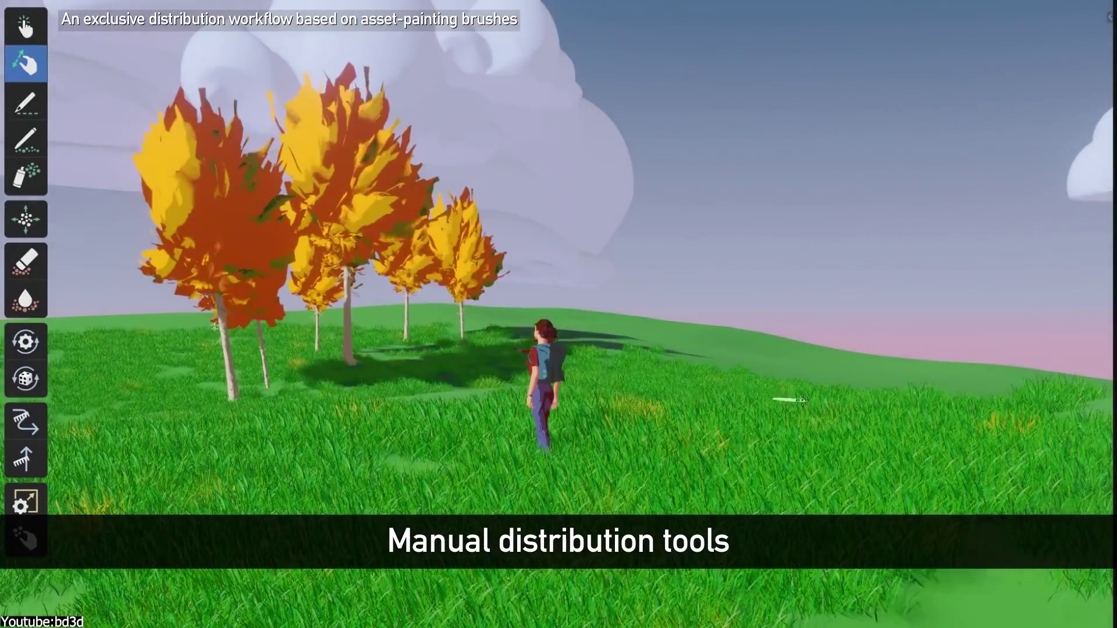
mouse_move(796, 407)
mouse_down()
mouse_move(768, 399)
mouse_move(897, 463)
mouse_move(134, 442)
mouse_up()
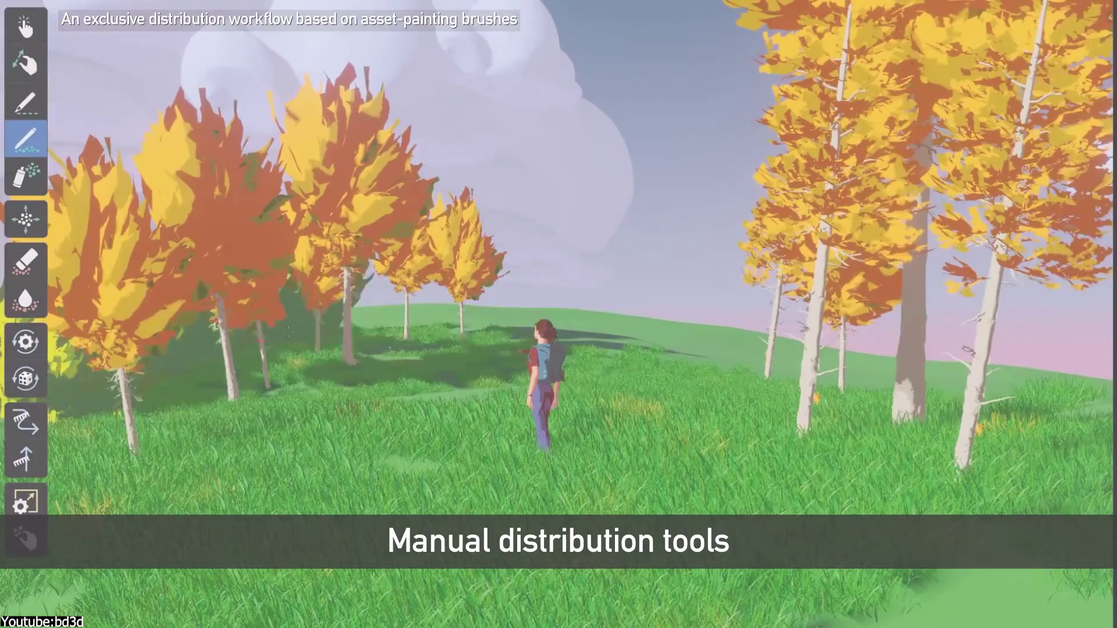
mouse_move(288, 331)
mouse_down()
mouse_move(824, 358)
mouse_move(754, 351)
mouse_move(960, 349)
mouse_up()
mouse_move(326, 582)
mouse_down()
mouse_move(803, 372)
mouse_move(606, 378)
mouse_move(372, 349)
mouse_up()
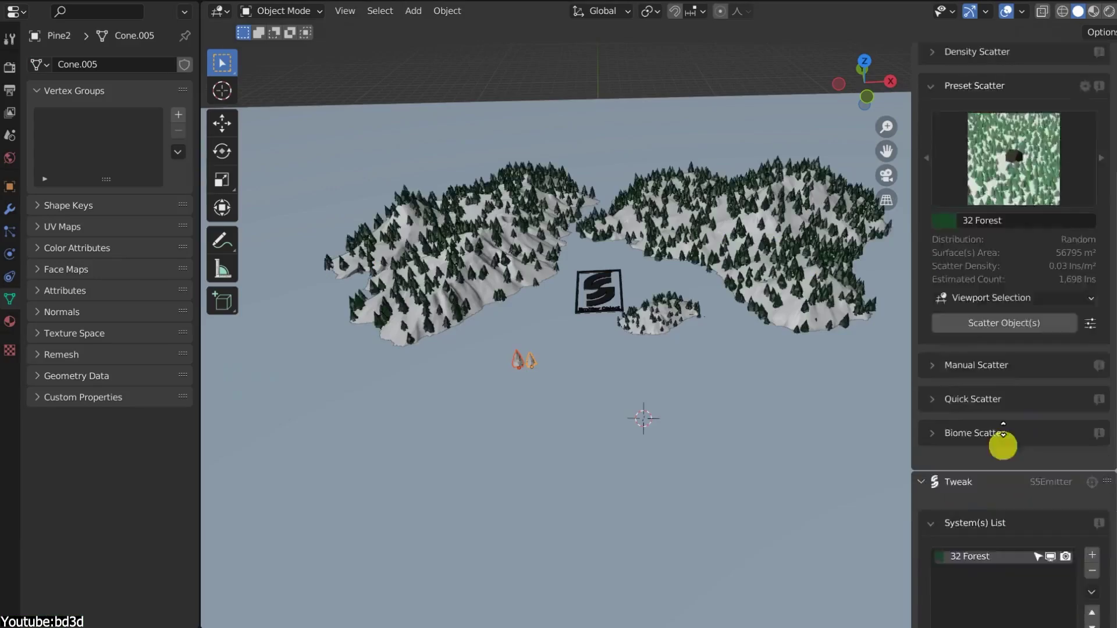
scroll(997, 443, down, 5)
click(1018, 361)
- Adjust the islands' tree density and scale up the small middle island
scroll(1010, 379, down, 2)
drag(1010, 393, 534, 224)
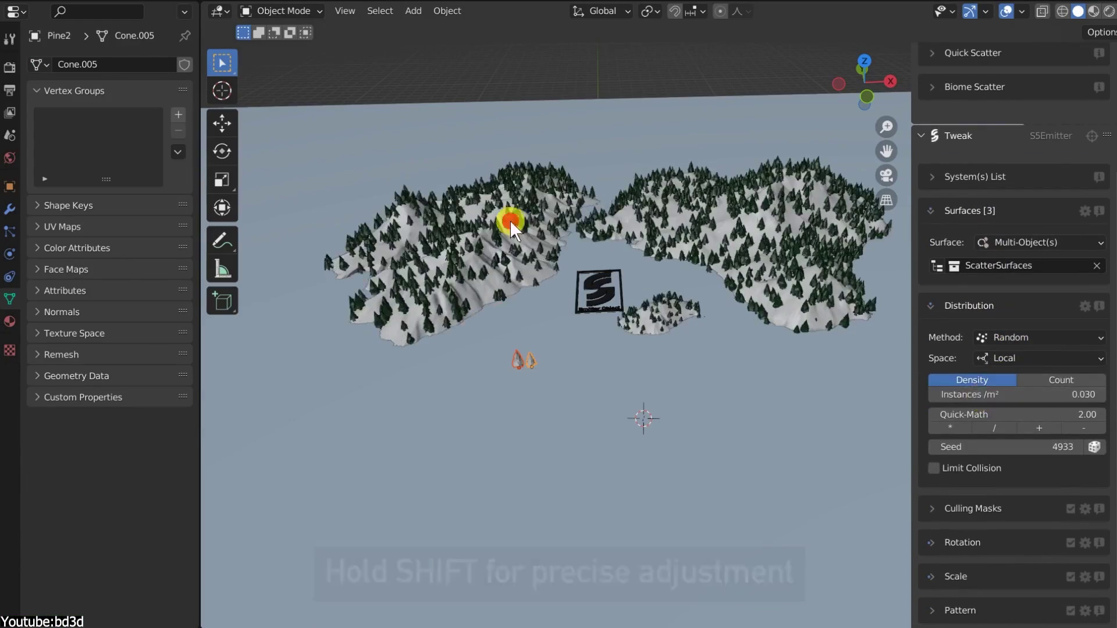
click(684, 294)
key(s)
click(703, 295)
- Place a duplicated island lower and rotate it freely
click(935, 266)
scroll(696, 305, up, 3)
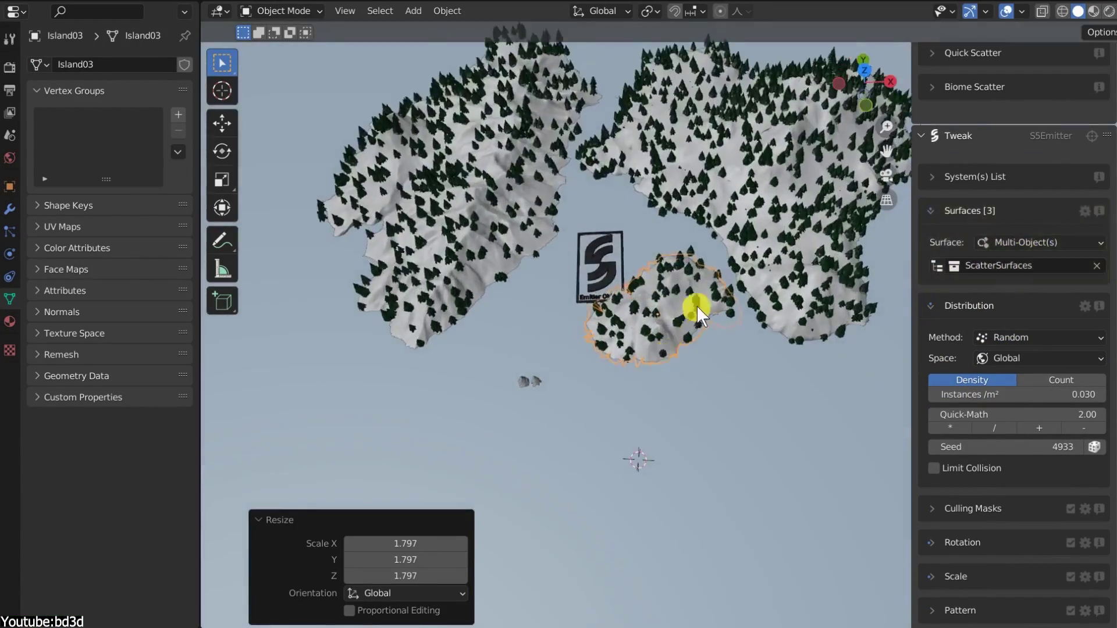
click(628, 361)
key(r)
key(r)
click(728, 424)
middle_drag(728, 424, 672, 351)
- Remove Island03.001 from the scatter surfaces and delete the duplicated island
click(934, 267)
click(990, 202)
key(Delete)
click(969, 210)
- Enable the vertex-group culling mask and add the Vgroup vertex group
click(969, 279)
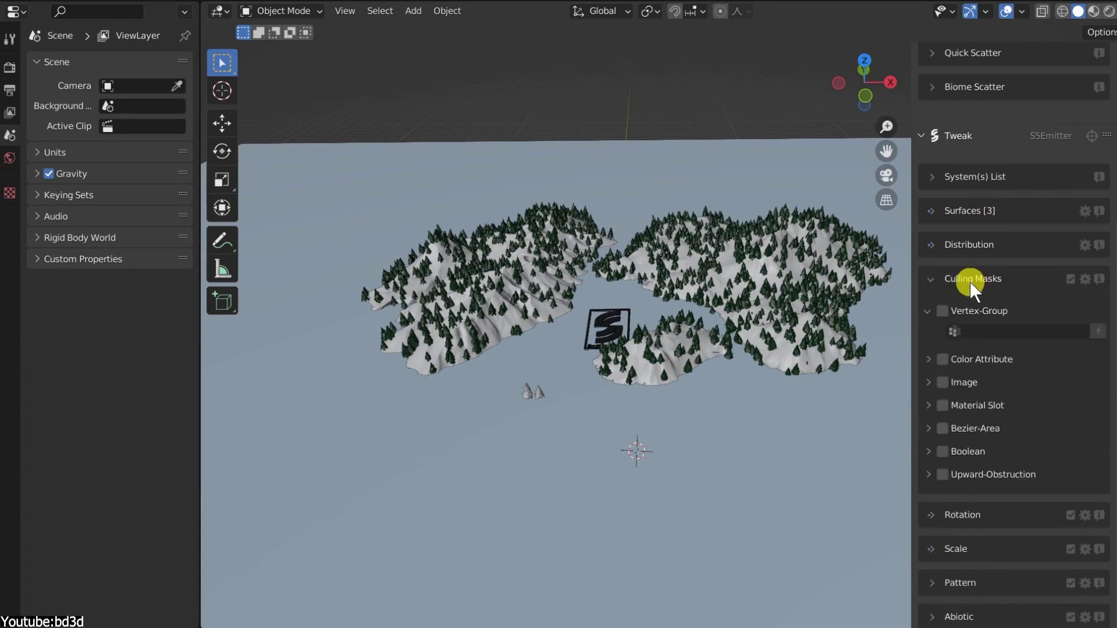
middle_drag(796, 281, 798, 336)
click(943, 311)
click(1098, 330)
- Weight paint Island01 to limit its trees, then return to object mode
click(442, 268)
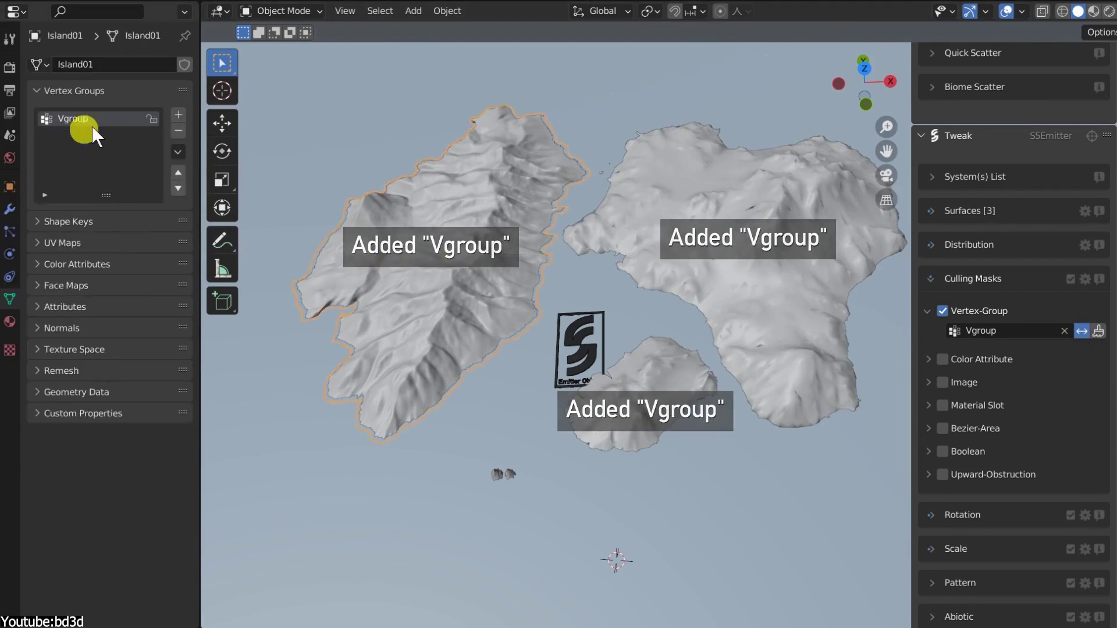
click(1098, 331)
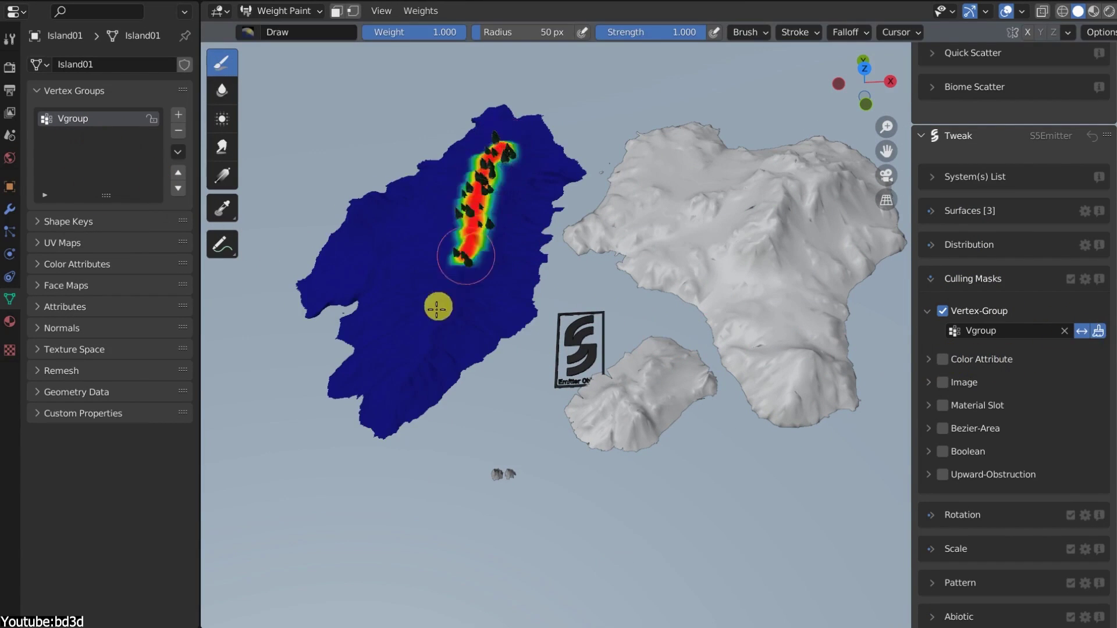
key(ctrl+Tab)
key(ctrl+Tab)
click(664, 374)
middle_drag(663, 375, 687, 315)
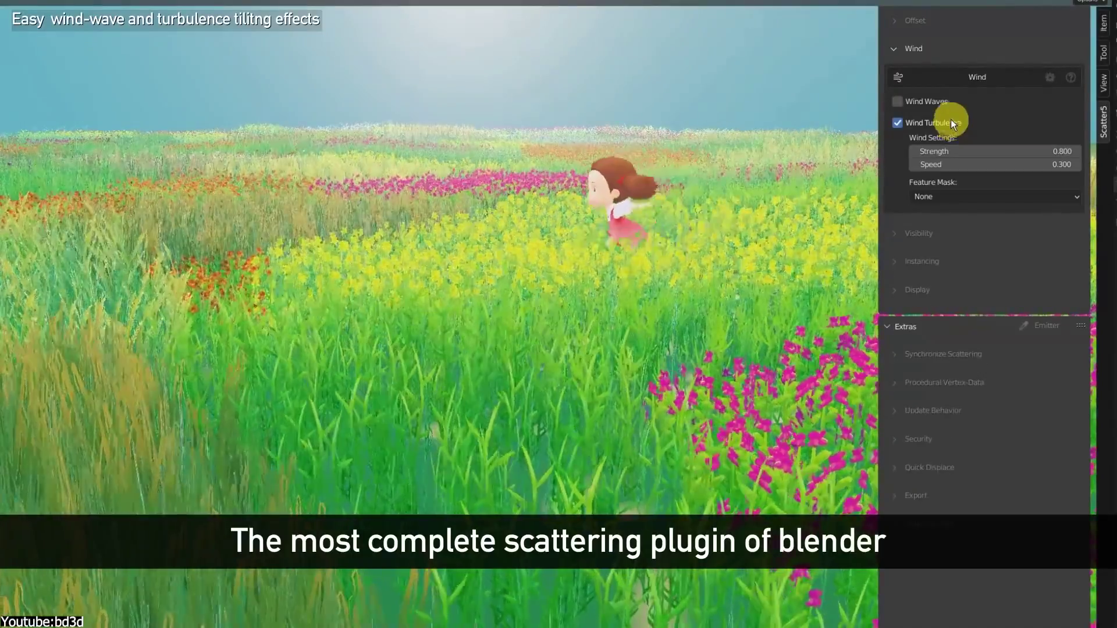
- Enable Wind Waves for the flower field and randomize the instancing seed
click(948, 102)
scroll(943, 260, down, 10)
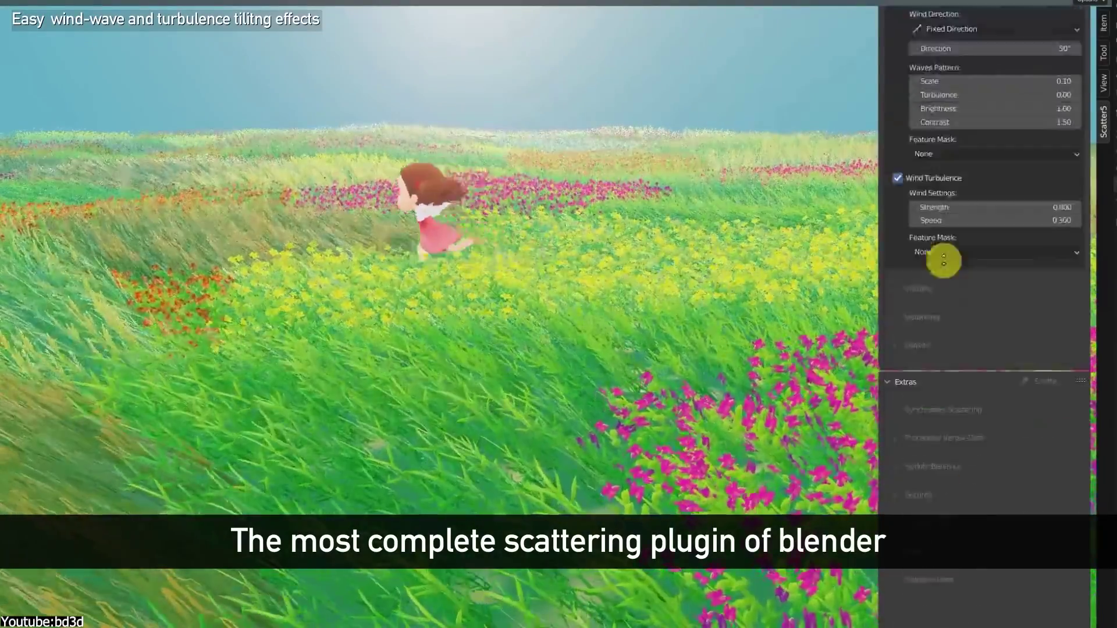
click(931, 199)
click(1074, 456)
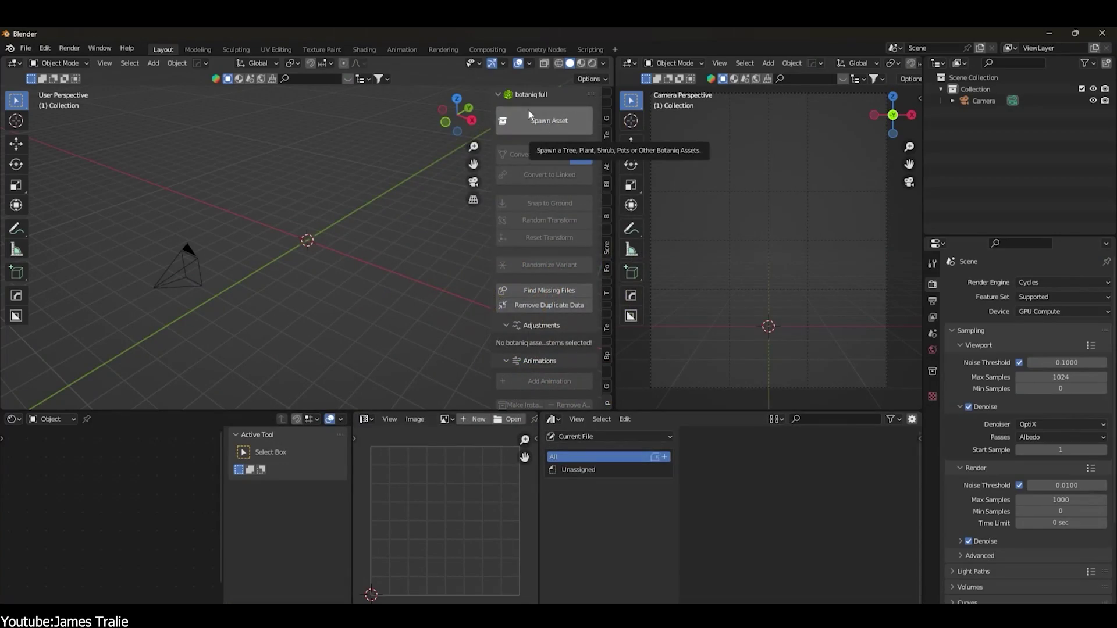
- Filter Botaniq's spawn options to winter coniferous trees, excluding summer and spring
click(533, 121)
click(494, 143)
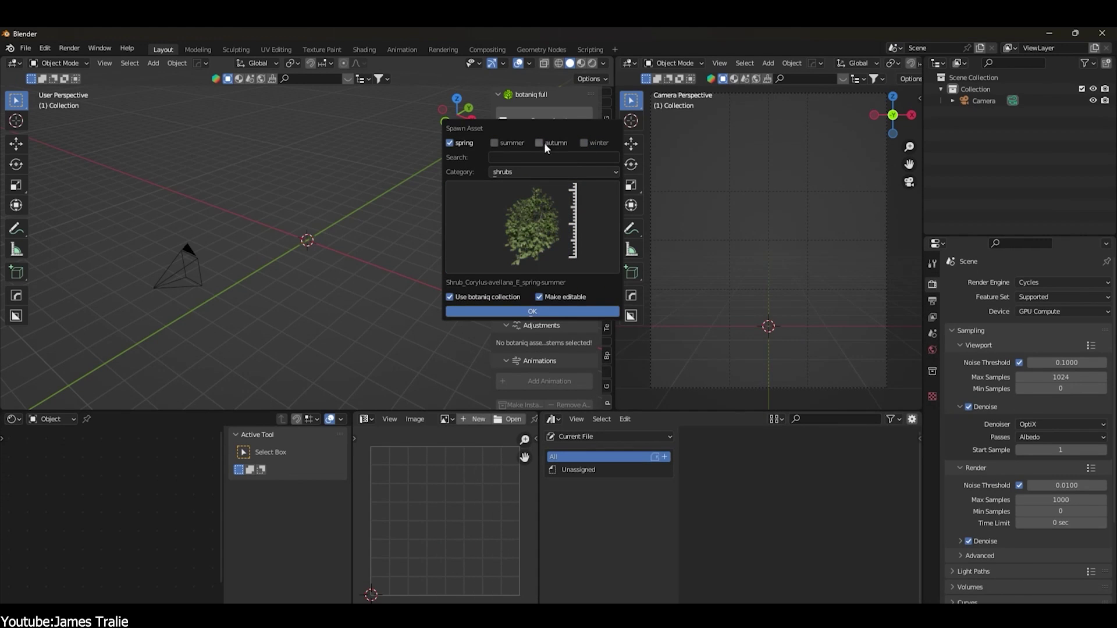
click(450, 143)
click(553, 171)
click(524, 198)
click(550, 258)
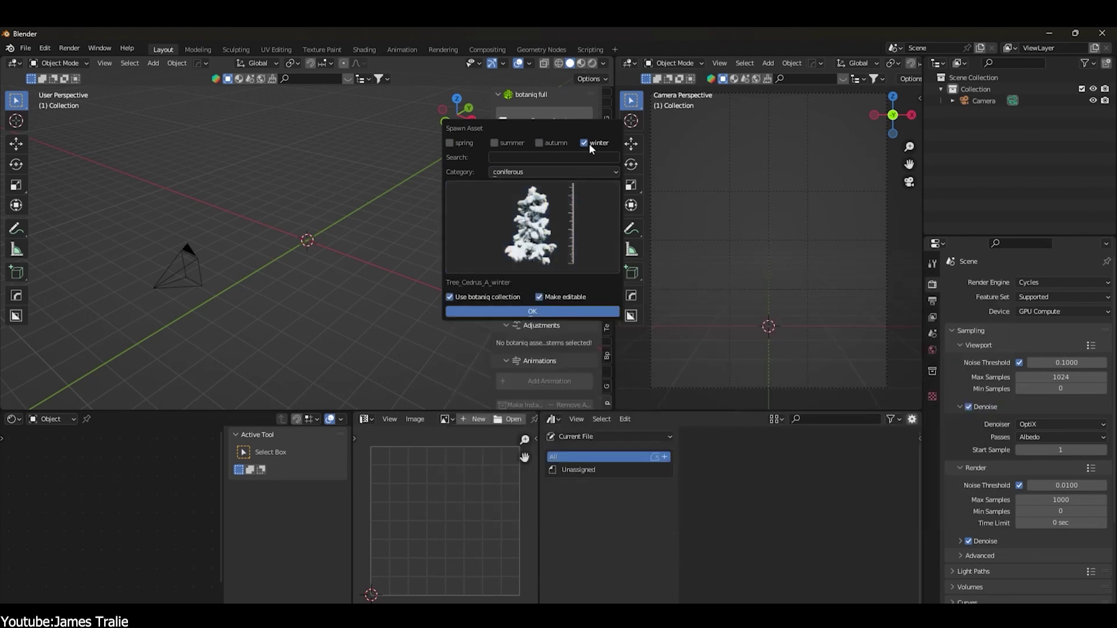
- Spawn the tropical Areca catechu (A) palm into the scene
click(514, 173)
click(529, 337)
click(536, 251)
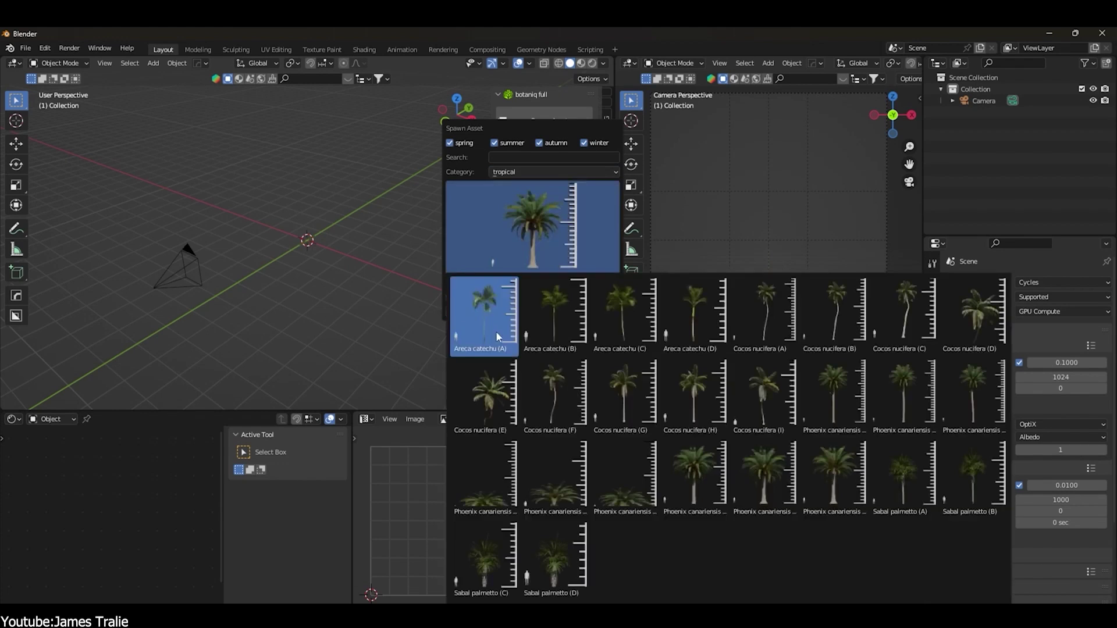
click(503, 331)
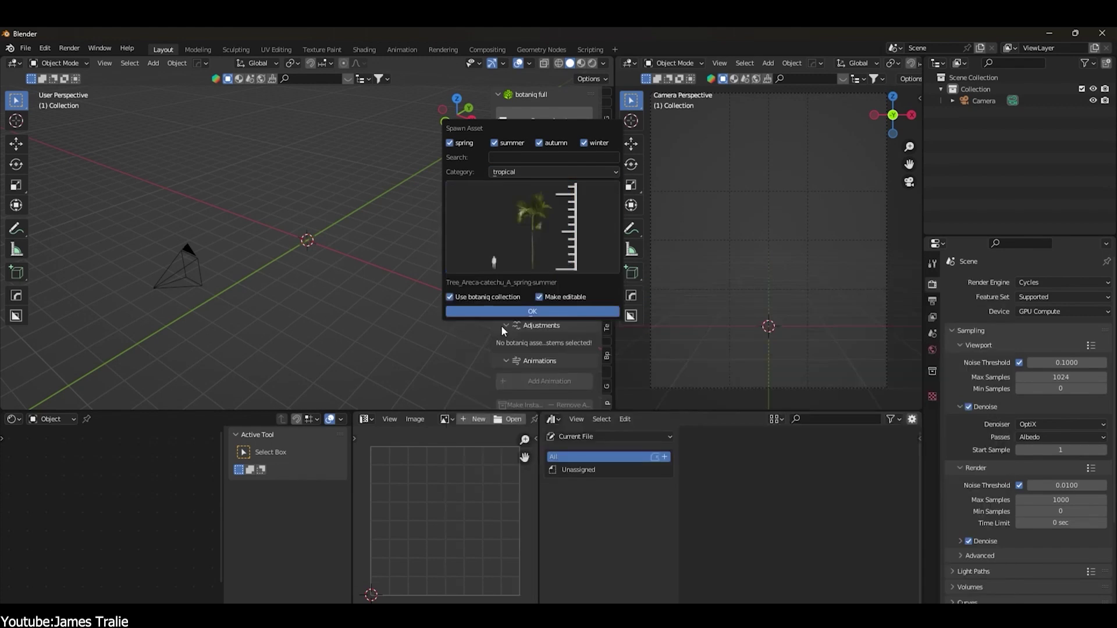
click(544, 314)
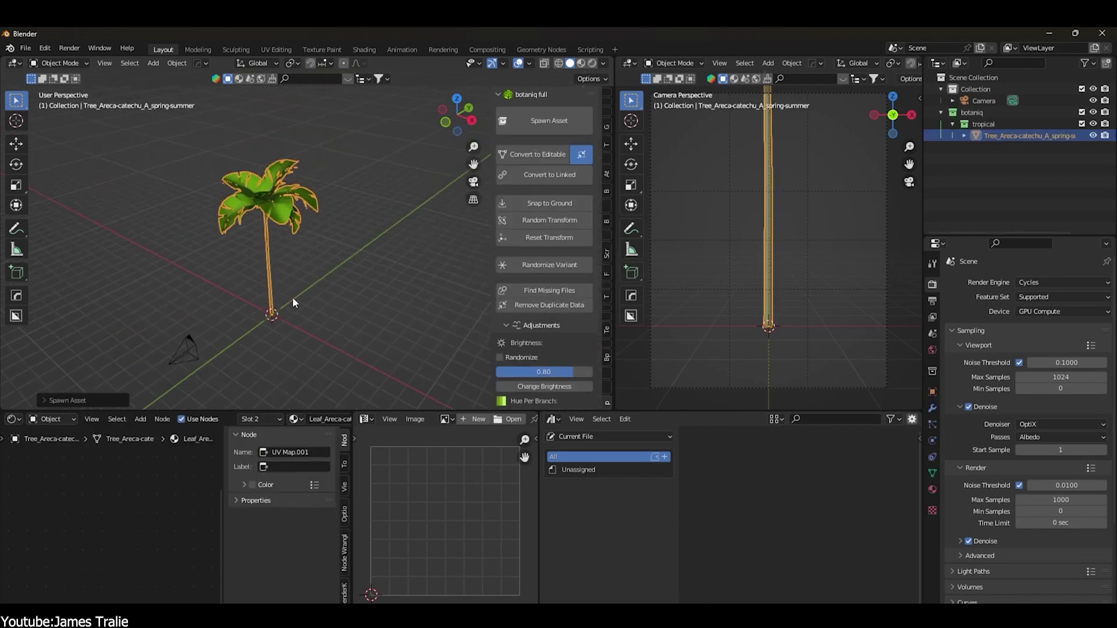
middle_drag(293, 304, 294, 296)
middle_drag(812, 236, 776, 298)
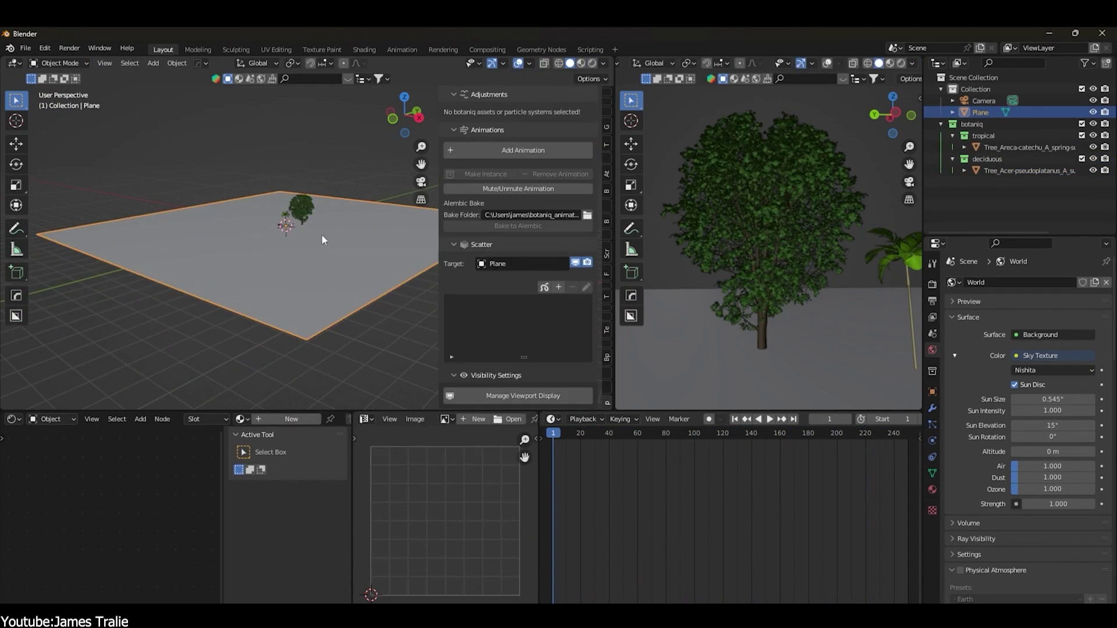
- Add a new scatter of the flowers category's Flower-bed-rustic B over the plane
click(558, 289)
click(536, 349)
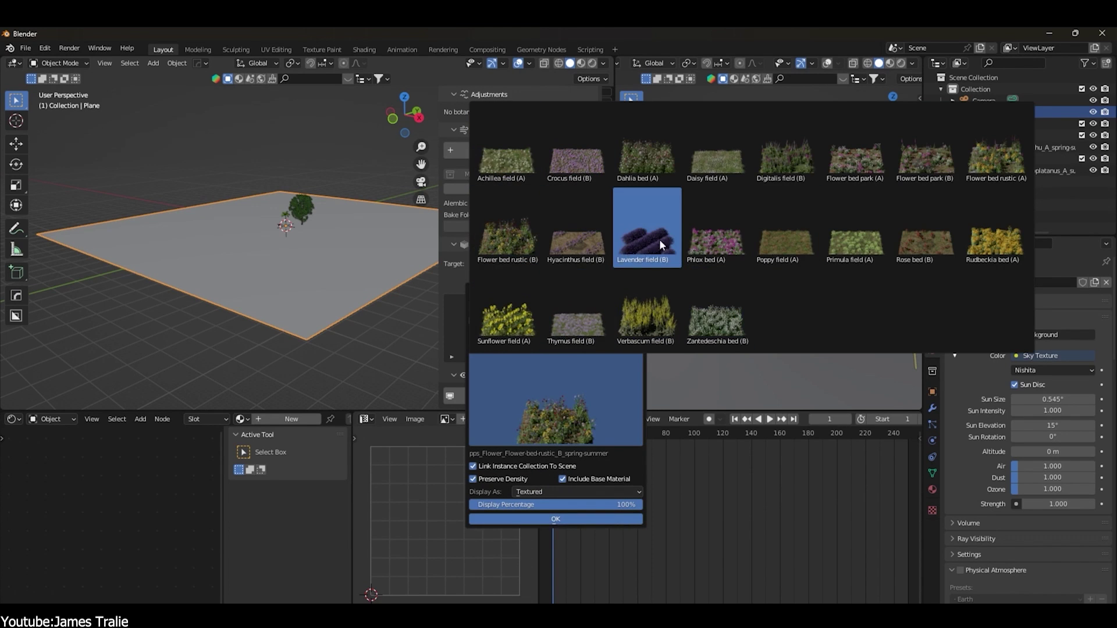
click(562, 362)
click(563, 375)
click(532, 403)
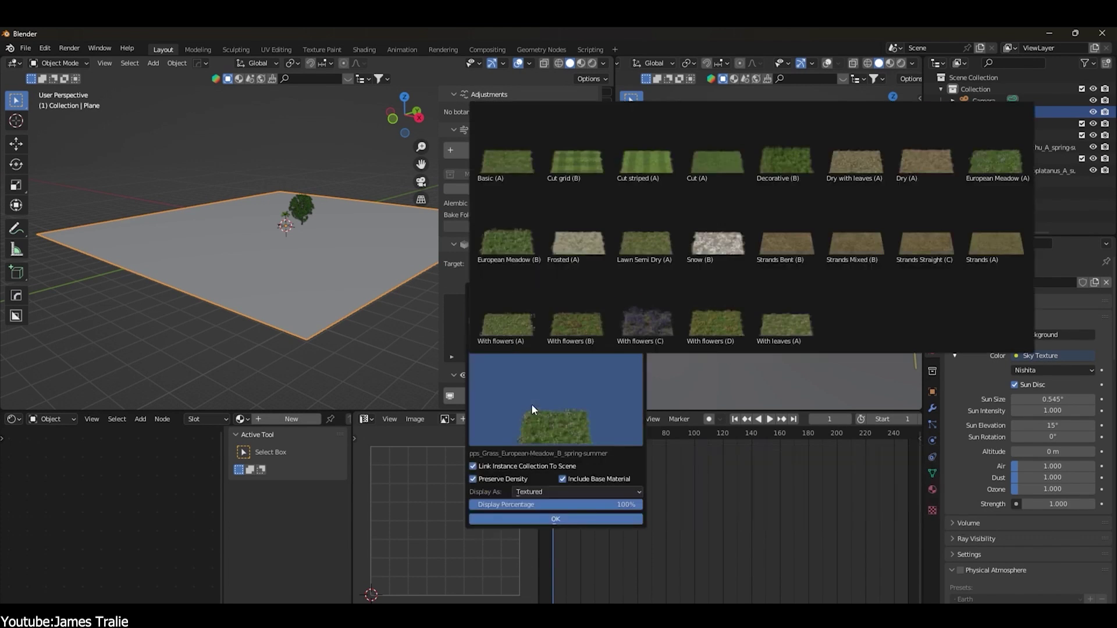
click(520, 336)
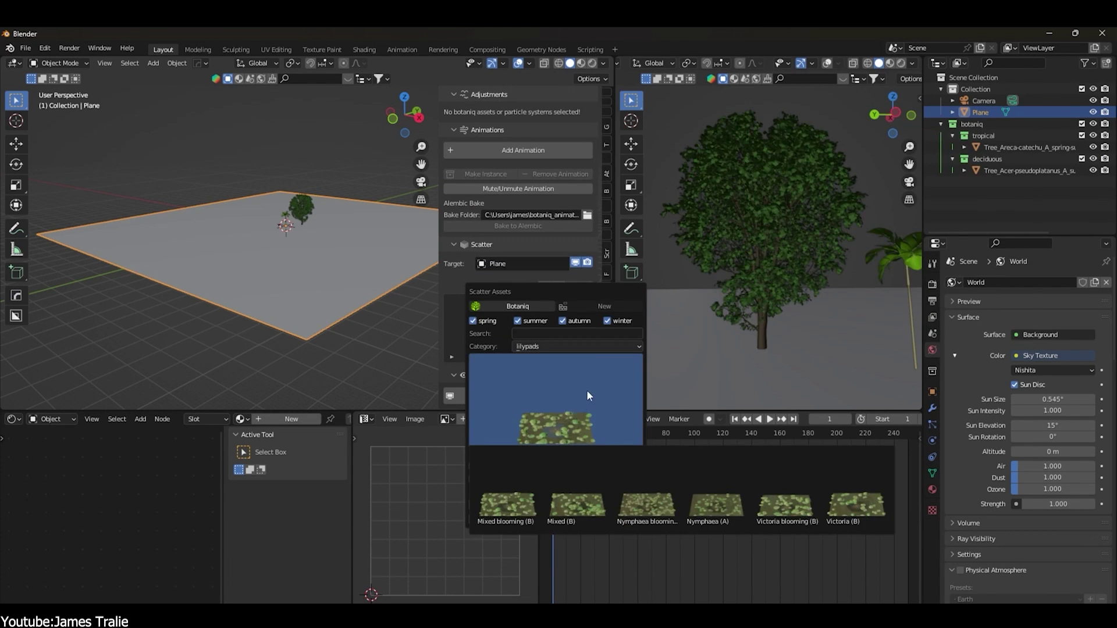
click(588, 394)
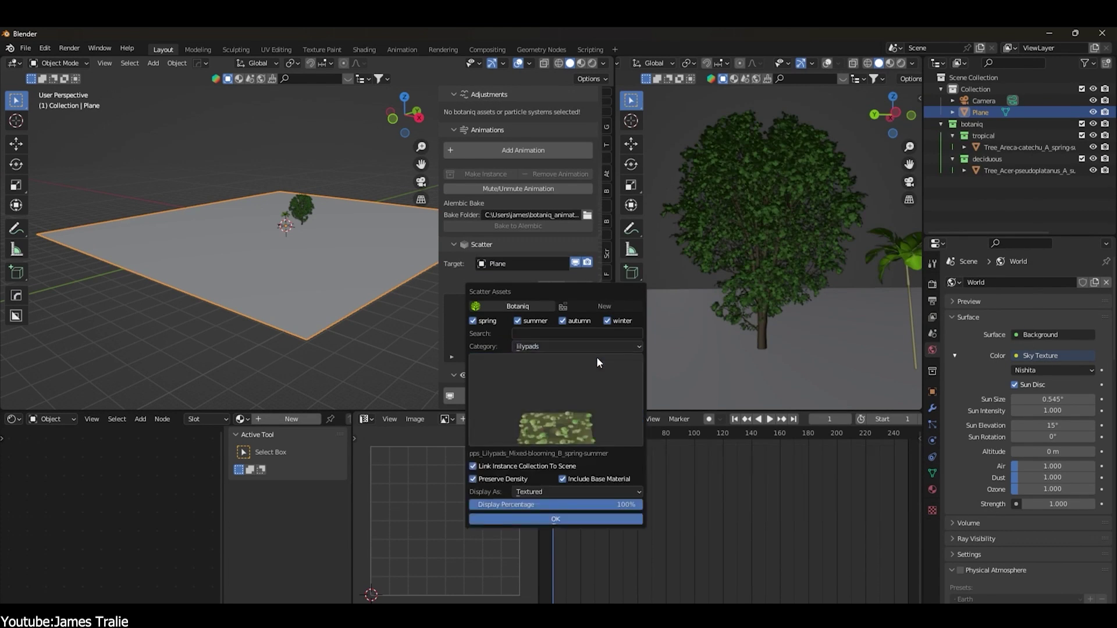
click(556, 401)
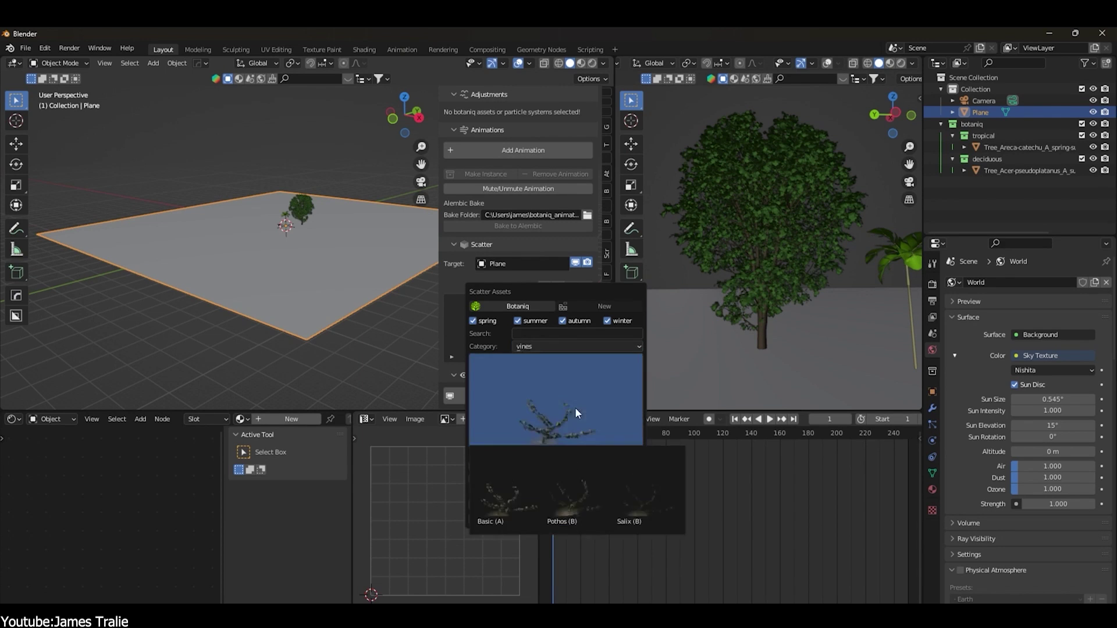
click(592, 346)
click(582, 390)
click(582, 391)
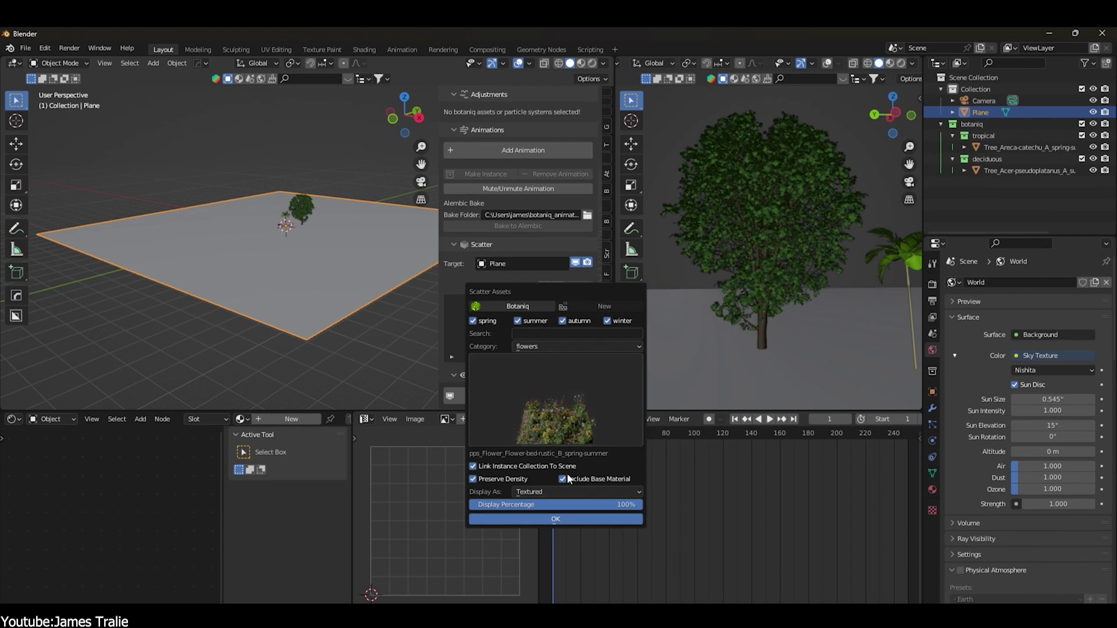
click(547, 518)
- Set Particles per m² to 1 and recalculate the density
scroll(477, 326, down, 10)
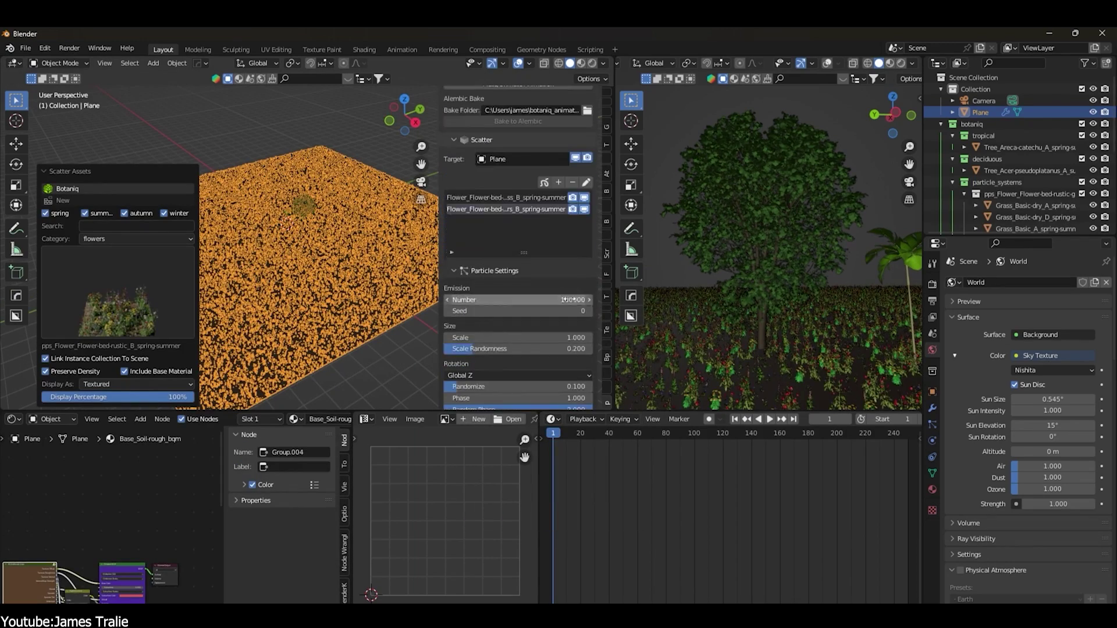
click(538, 324)
text(1)
key(Return)
click(523, 346)
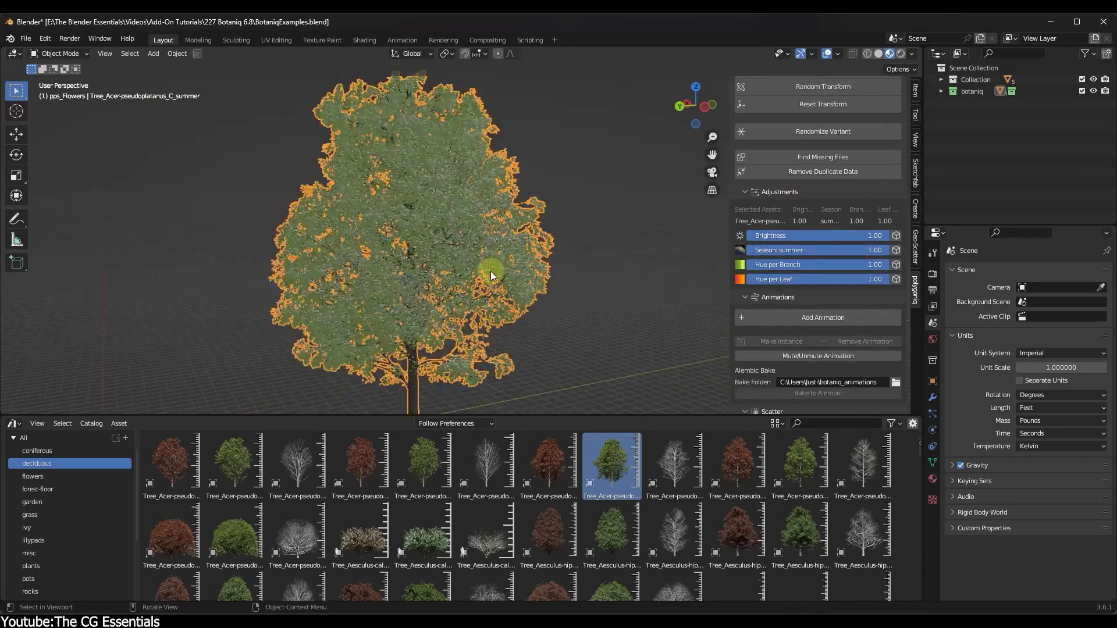
- Add a Sun light to the scene
scroll(491, 271, down, 3)
key(shift+a)
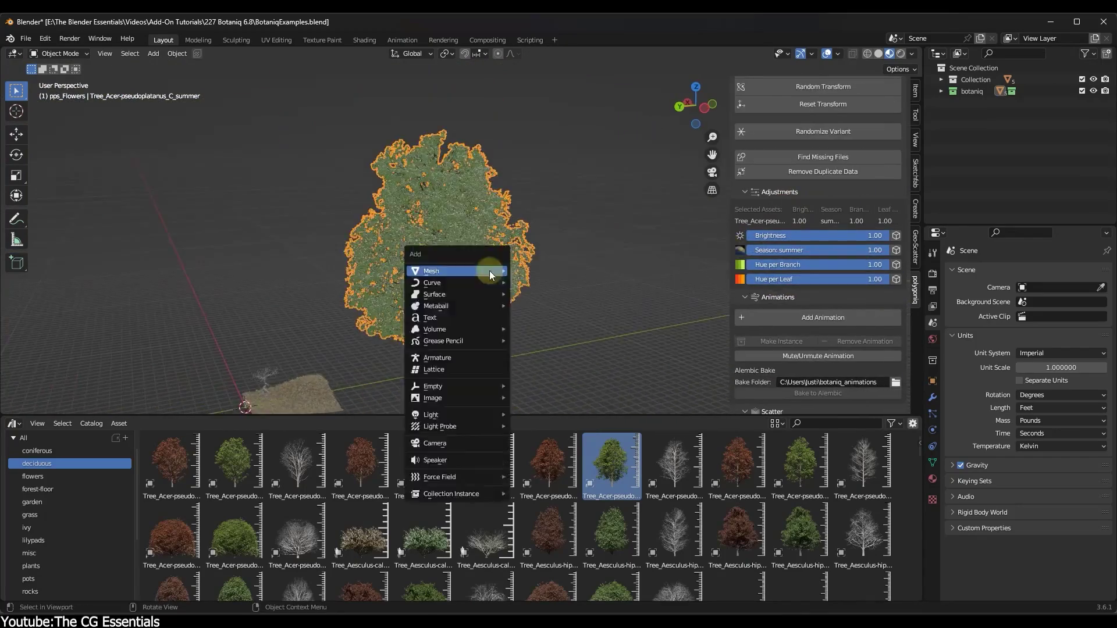
click(492, 361)
- Move the maple tree along Y and scale it down
click(419, 301)
key(g)
key(y)
click(274, 343)
key(s)
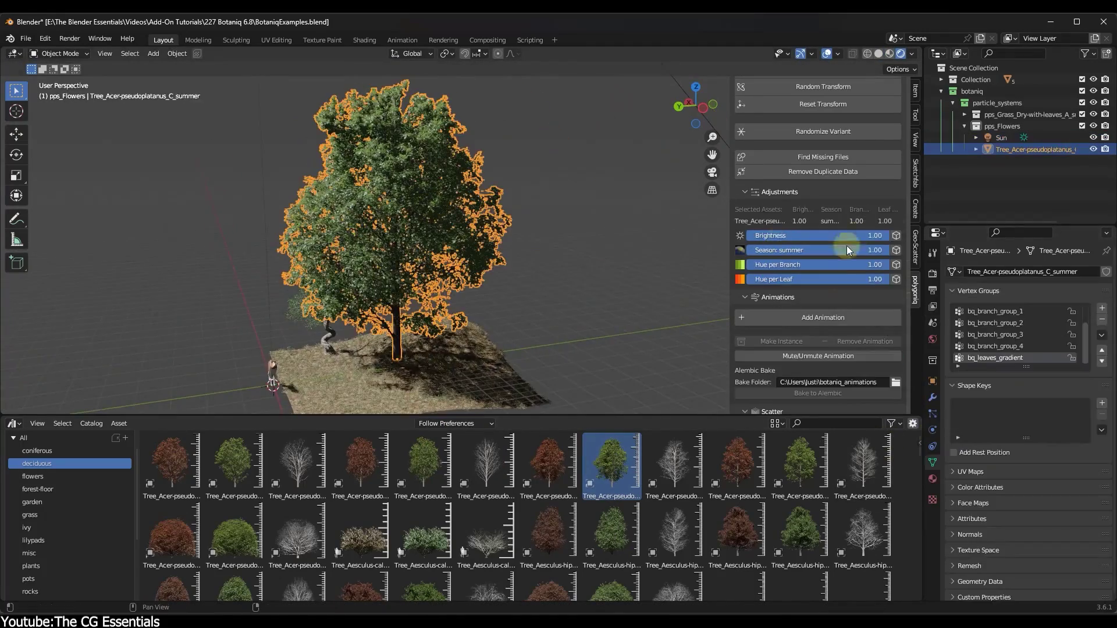
- Set the tree's brightness to 0.80, season back to summer, and per-branch hue to 0.23
drag(847, 239, 460, 251)
drag(575, 252, 476, 263)
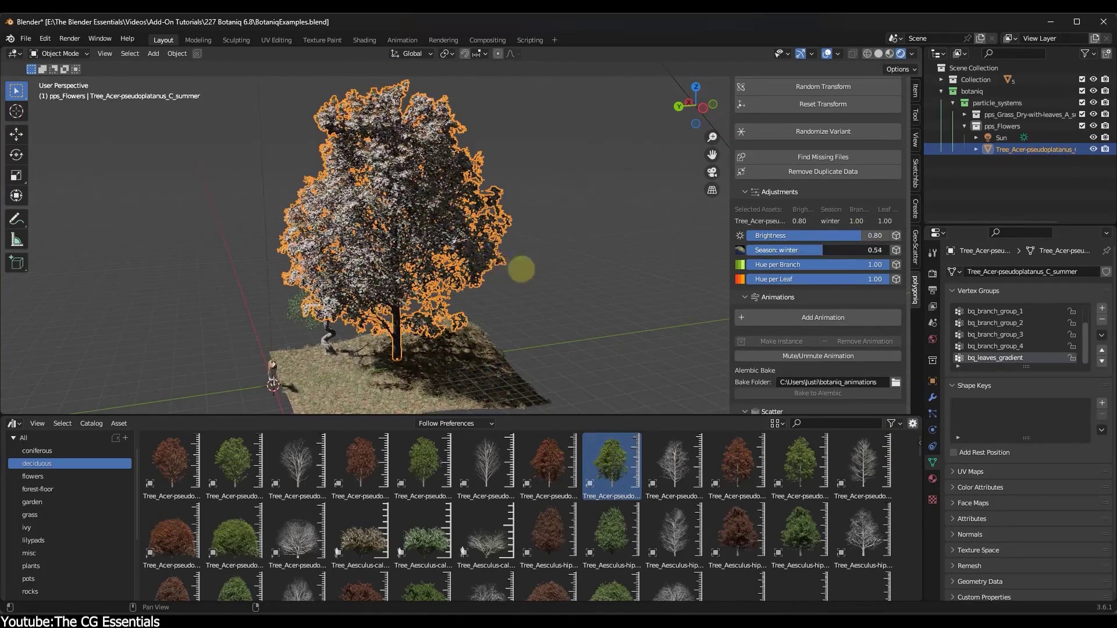
drag(546, 269, 599, 268)
drag(850, 264, 512, 262)
scroll(341, 199, up, 6)
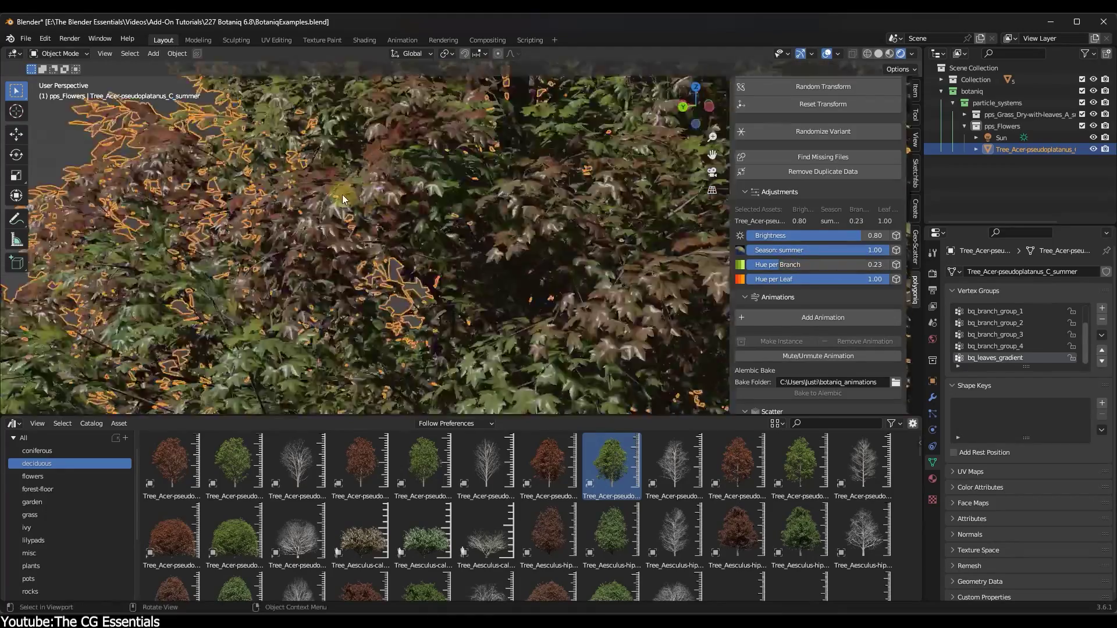
scroll(342, 199, down, 6)
scroll(505, 287, down, 4)
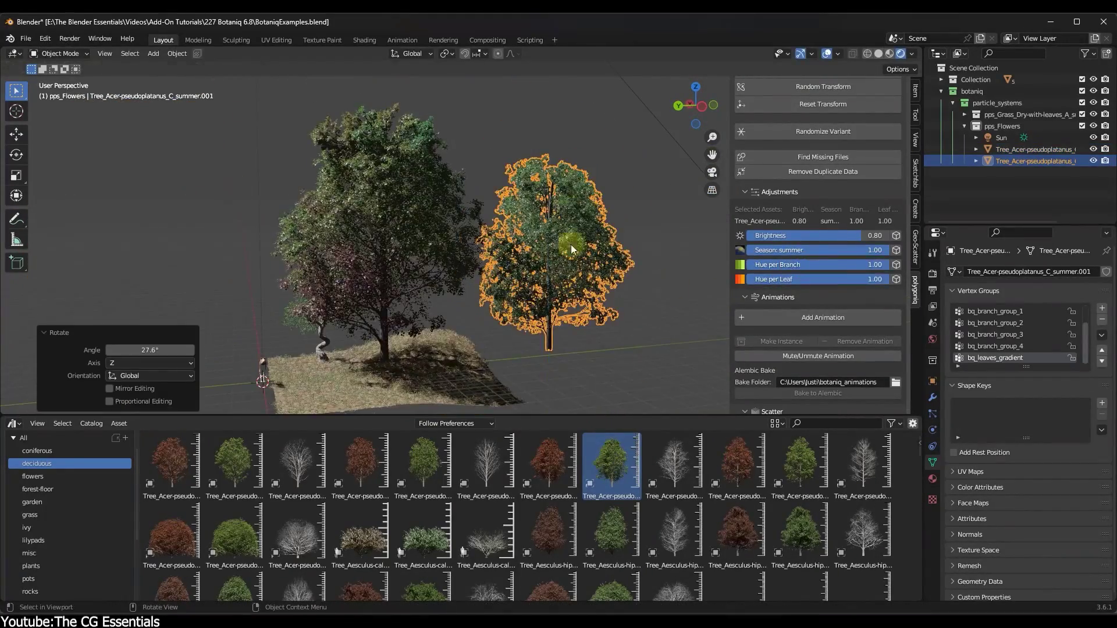
middle_drag(572, 249, 407, 220)
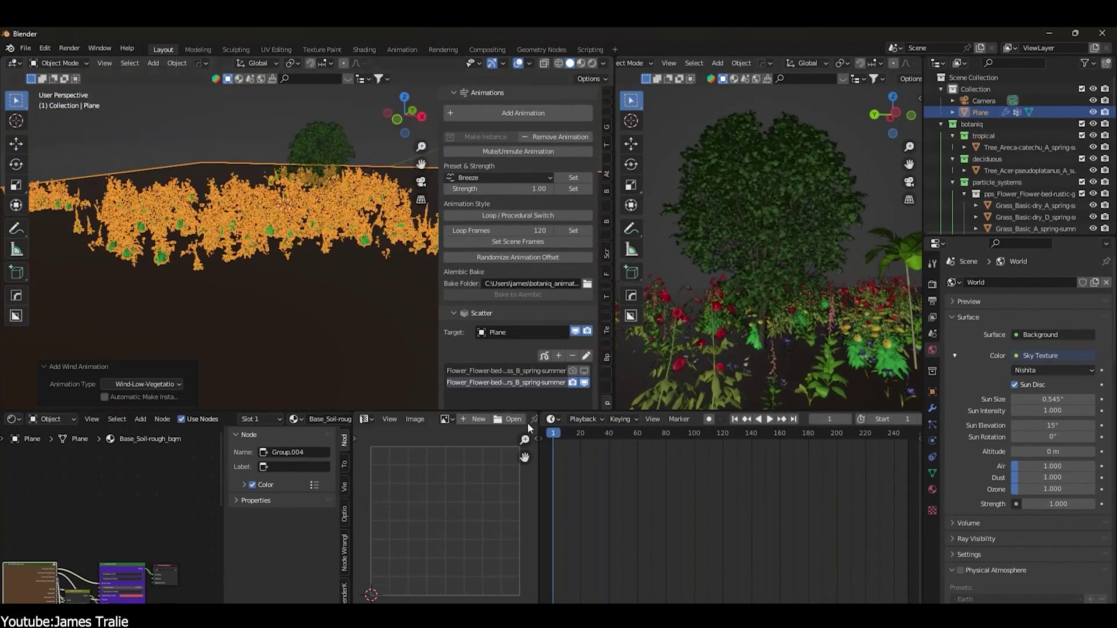
- Scroll through the scatter's Objects list and inspect the Digitalis purpurea (C) entry
scroll(246, 315, up, 5)
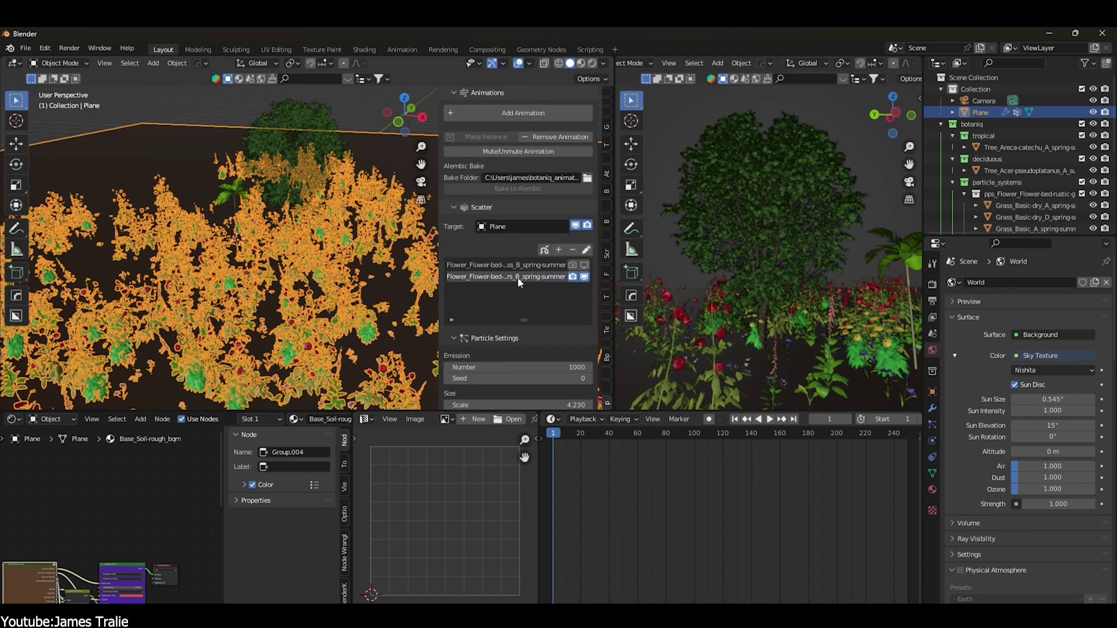
scroll(520, 285, down, 12)
click(476, 219)
scroll(488, 273, up, 1)
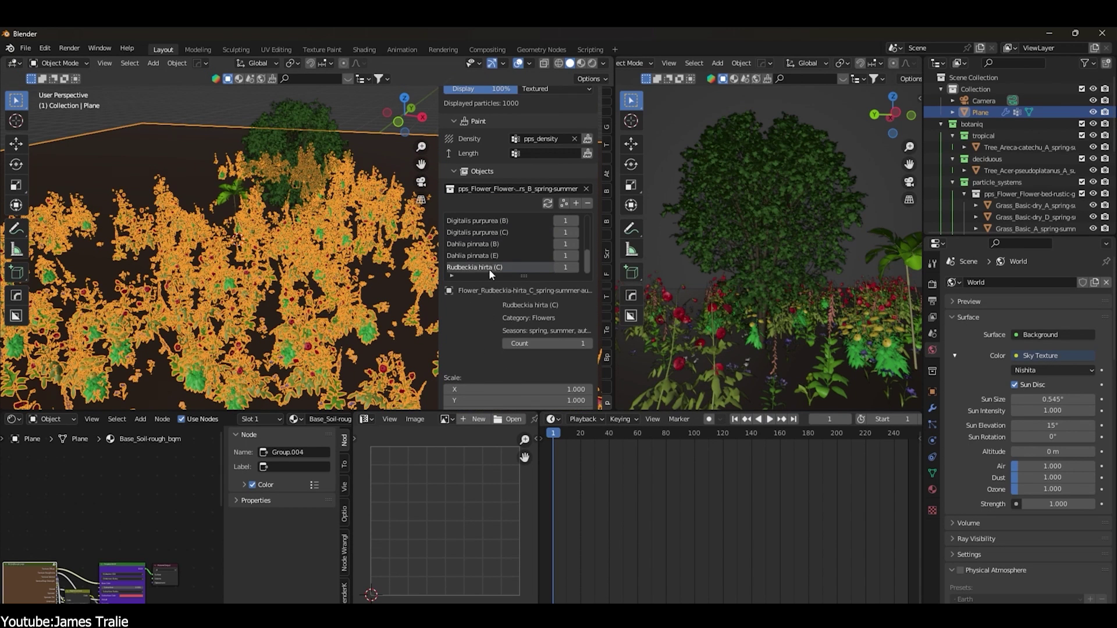
scroll(488, 260, up, 5)
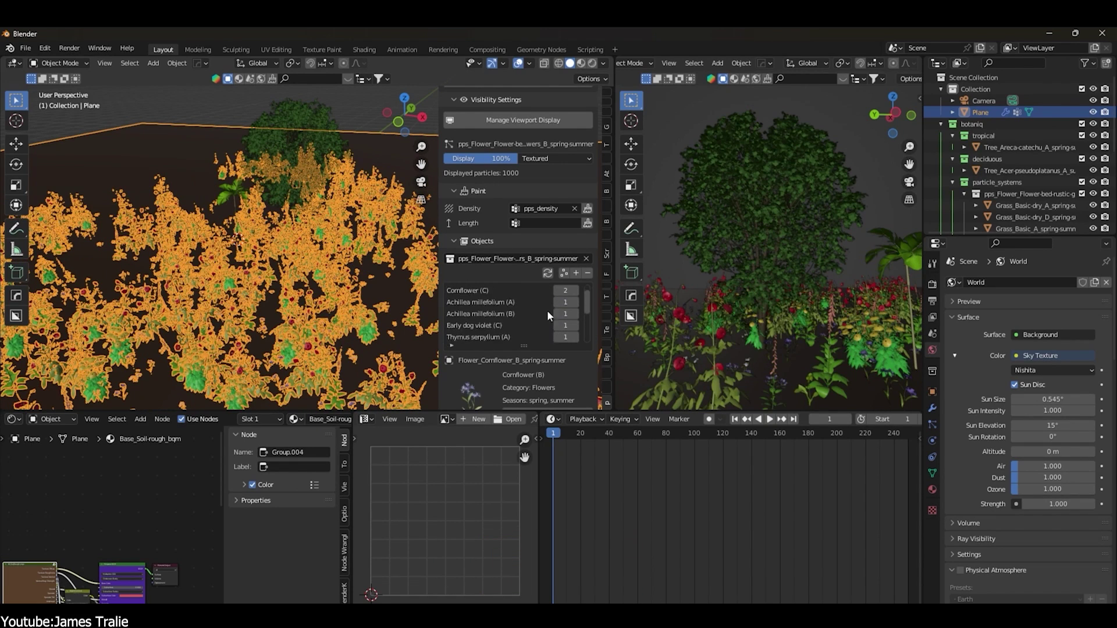
scroll(488, 291, up, 8)
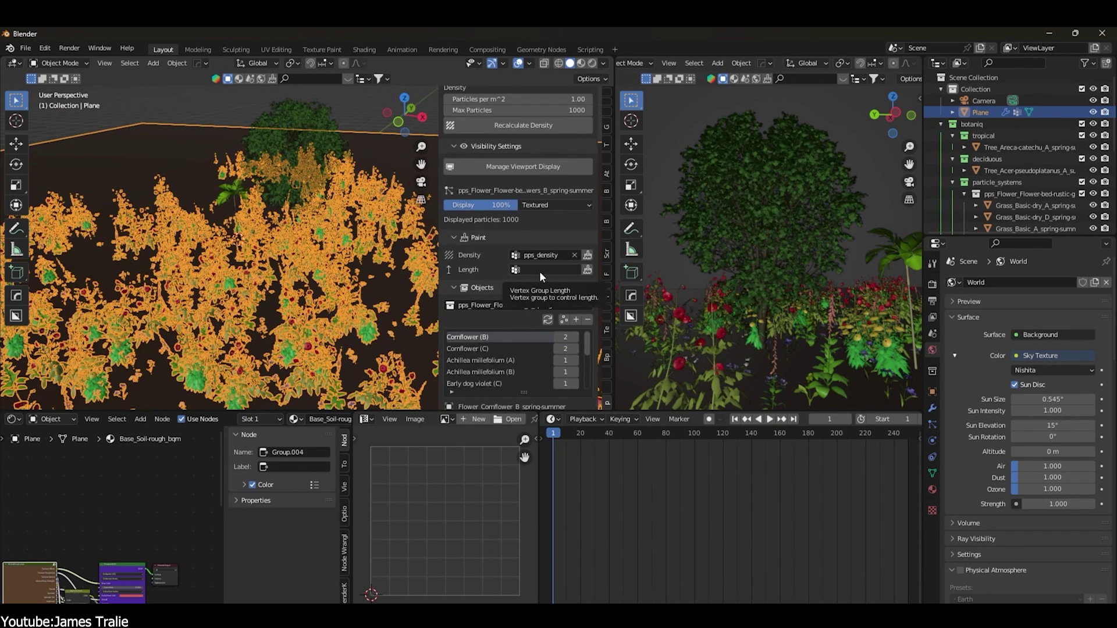
middle_drag(289, 260, 278, 300)
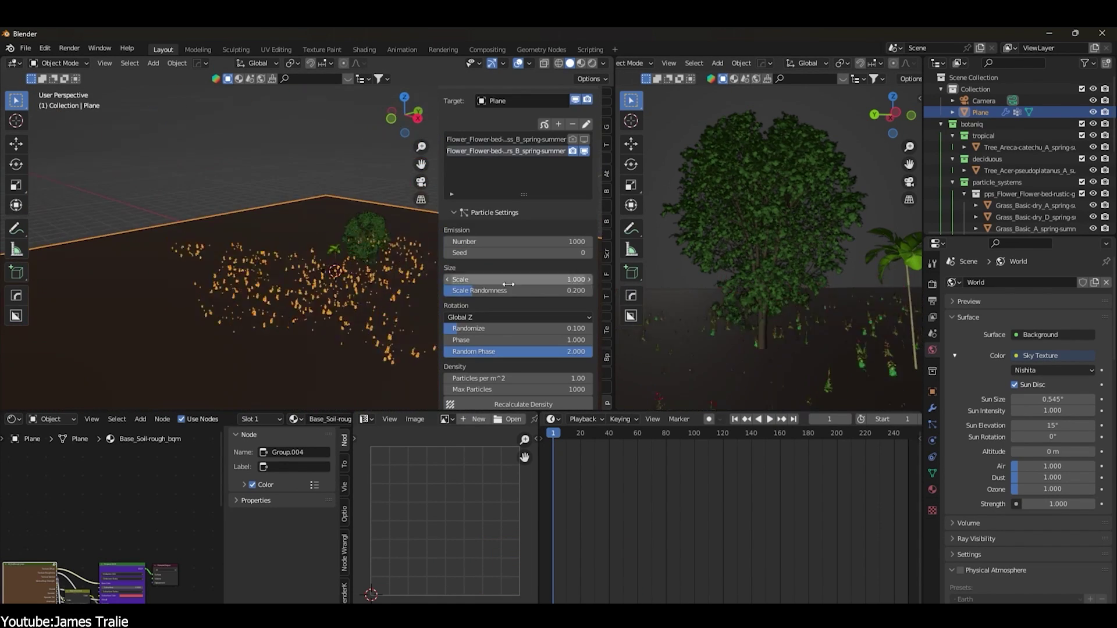
- Weight paint the scatter area, raise GScatter density to about 104, and pick Creeping Bentgrass Cut
click(586, 124)
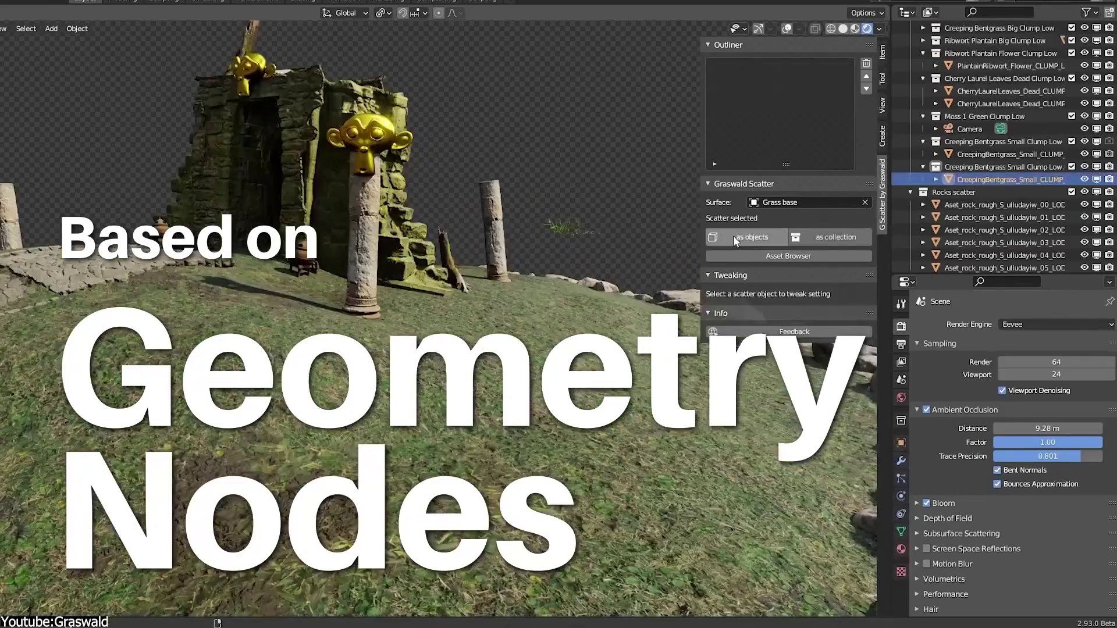
drag(780, 299, 801, 294)
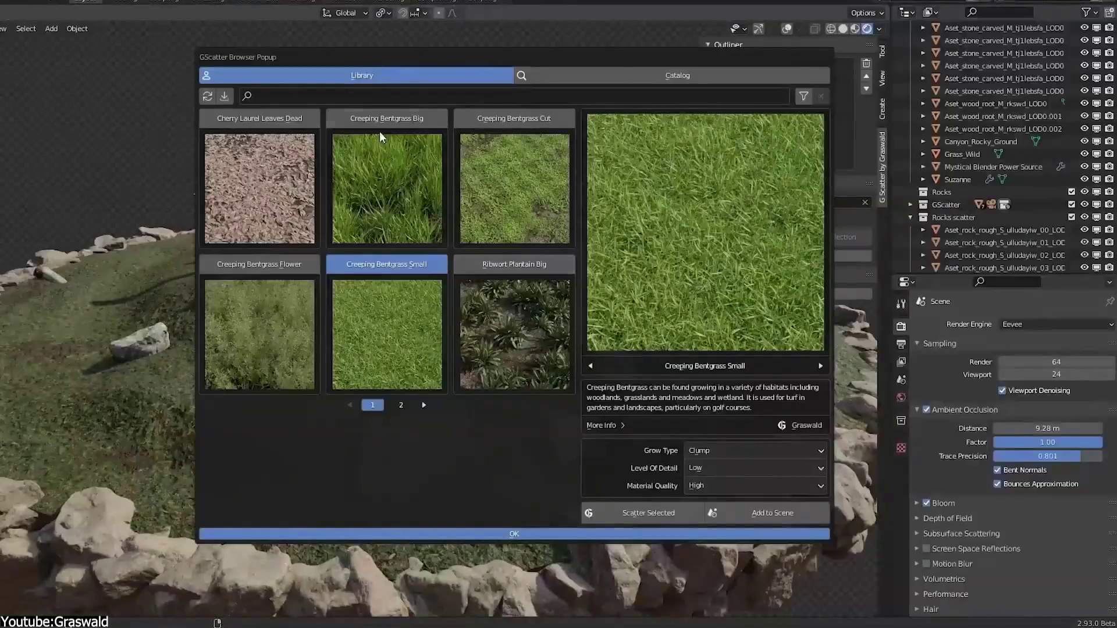
click(378, 119)
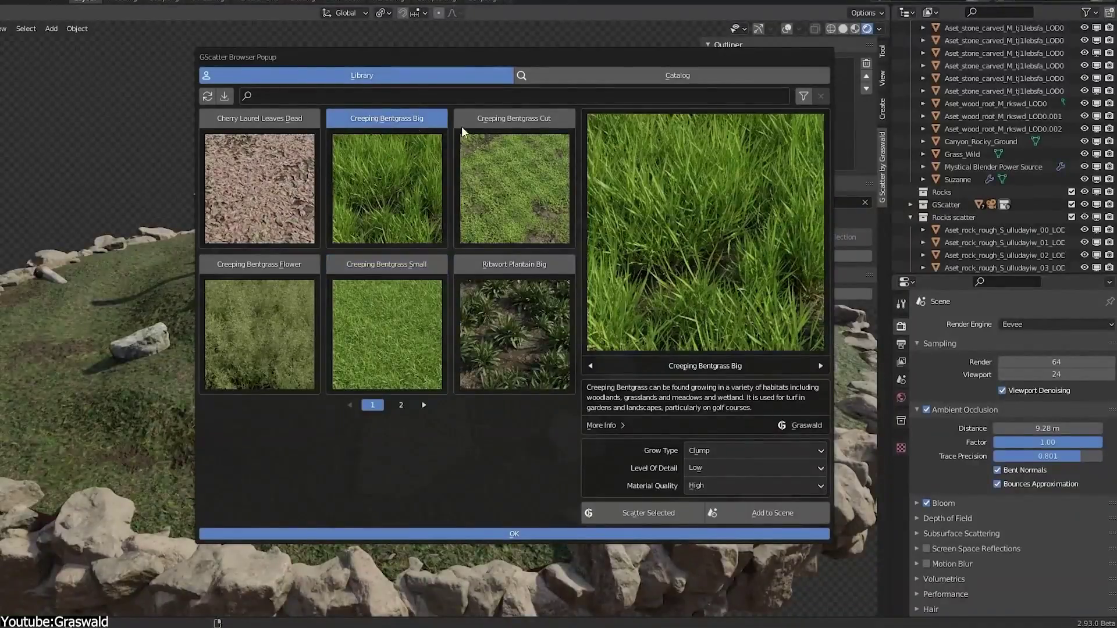
click(489, 122)
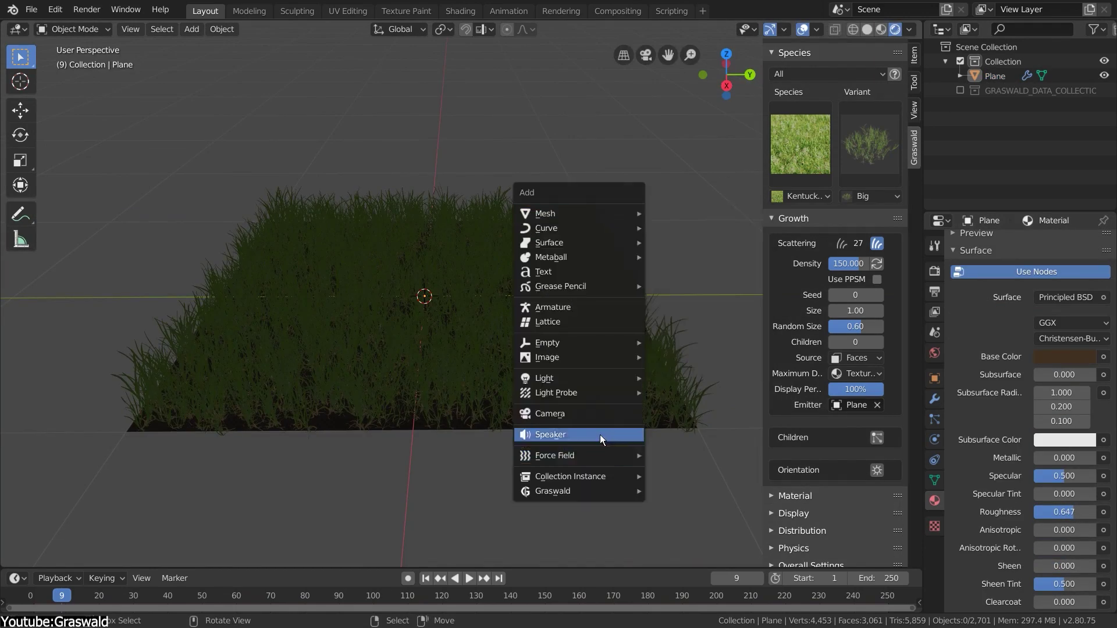
- Add an Area light and move it vertically above the grass plane
click(681, 427)
key(g)
key(z)
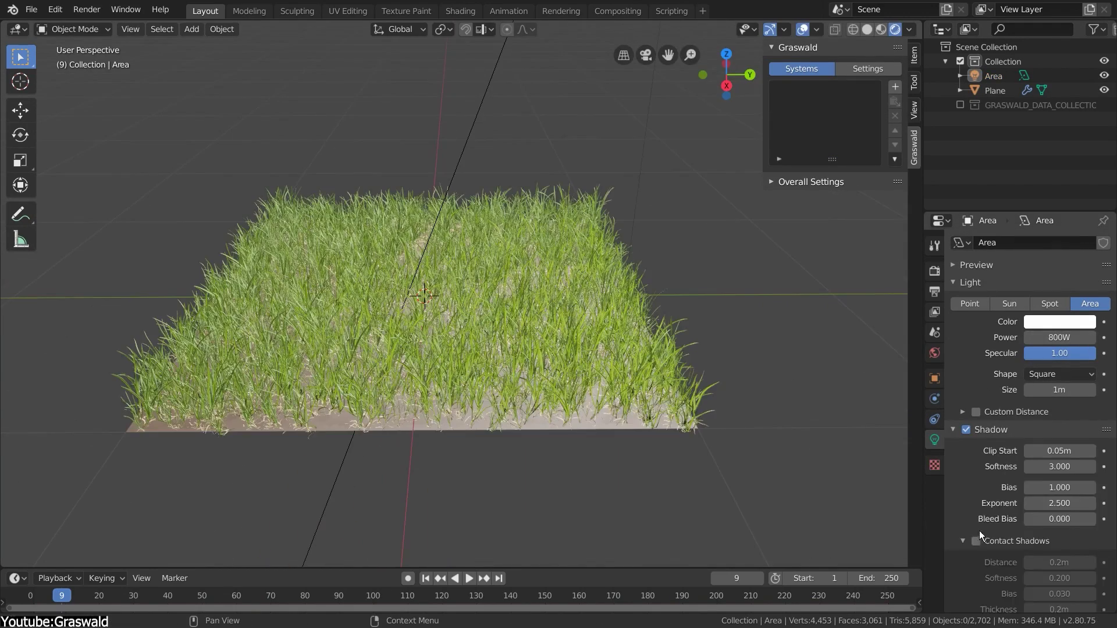
scroll(1045, 576, down, 2)
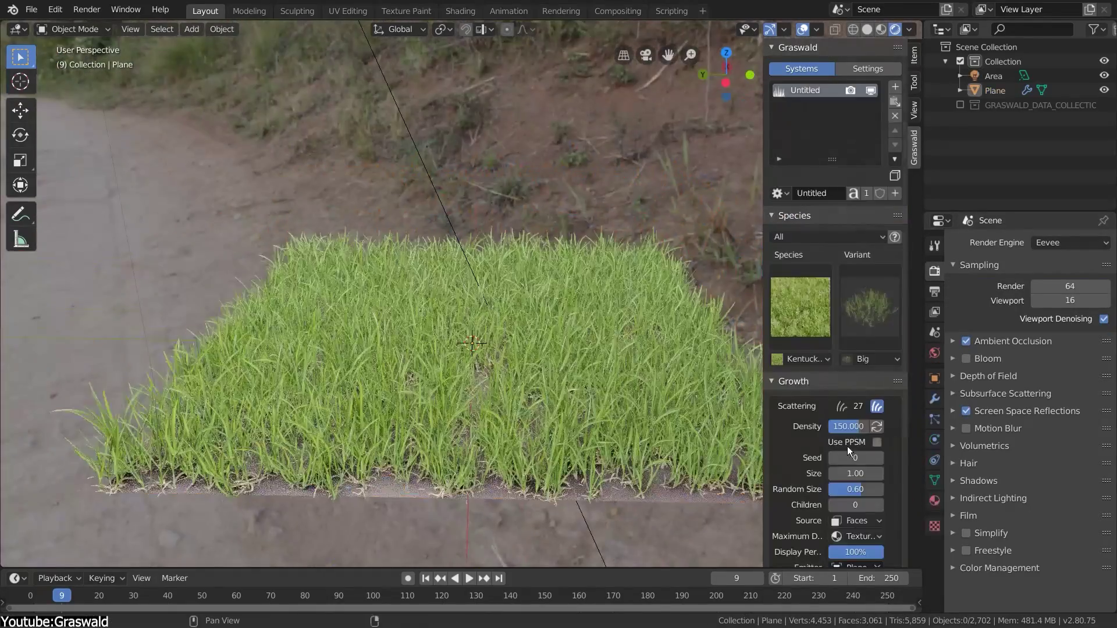
scroll(846, 448, down, 10)
- Expand the advanced growth settings and set the grass density to 150
click(826, 381)
scroll(820, 404, down, 2)
drag(820, 392, 855, 410)
scroll(814, 263, up, 15)
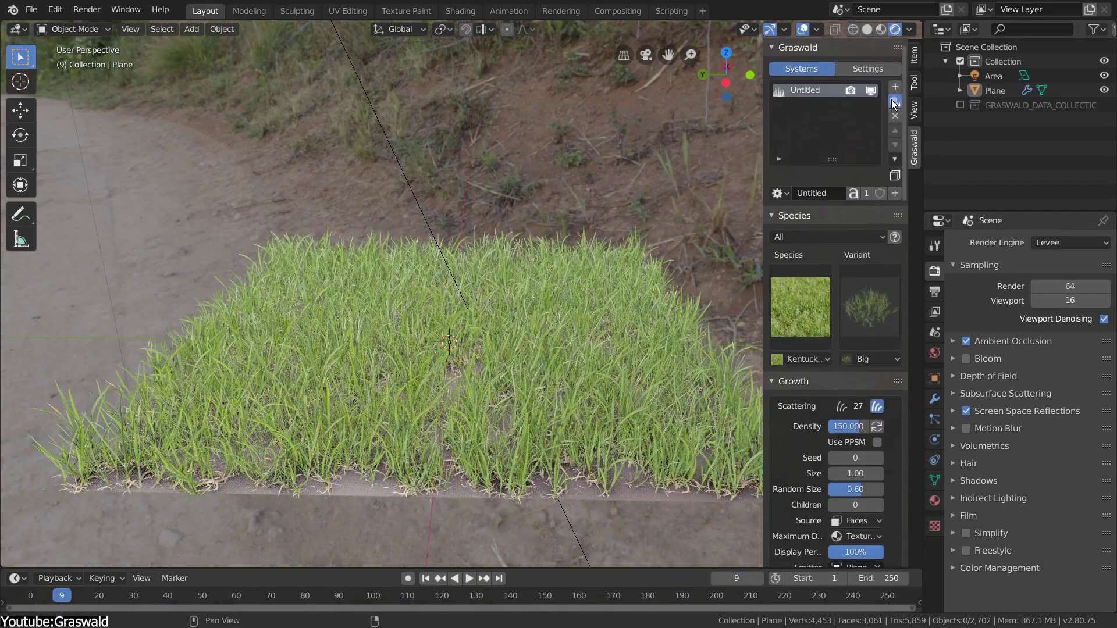
key(Return)
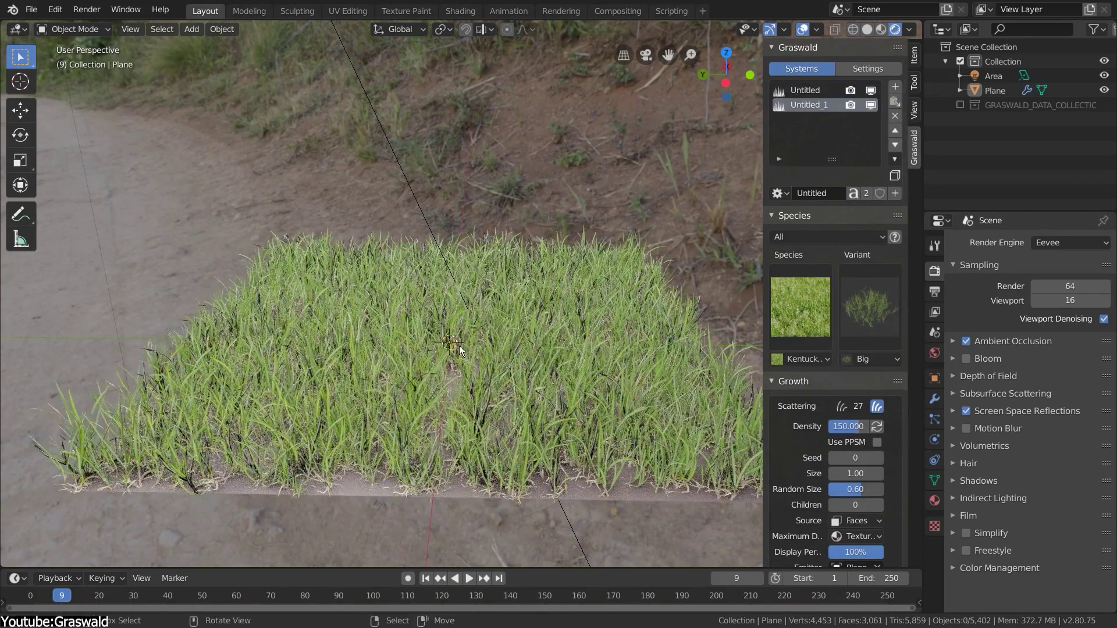
middle_drag(471, 349, 896, 182)
- Switch the bluegrass to its Flower variant, then collapse the material and growth settings
click(865, 196)
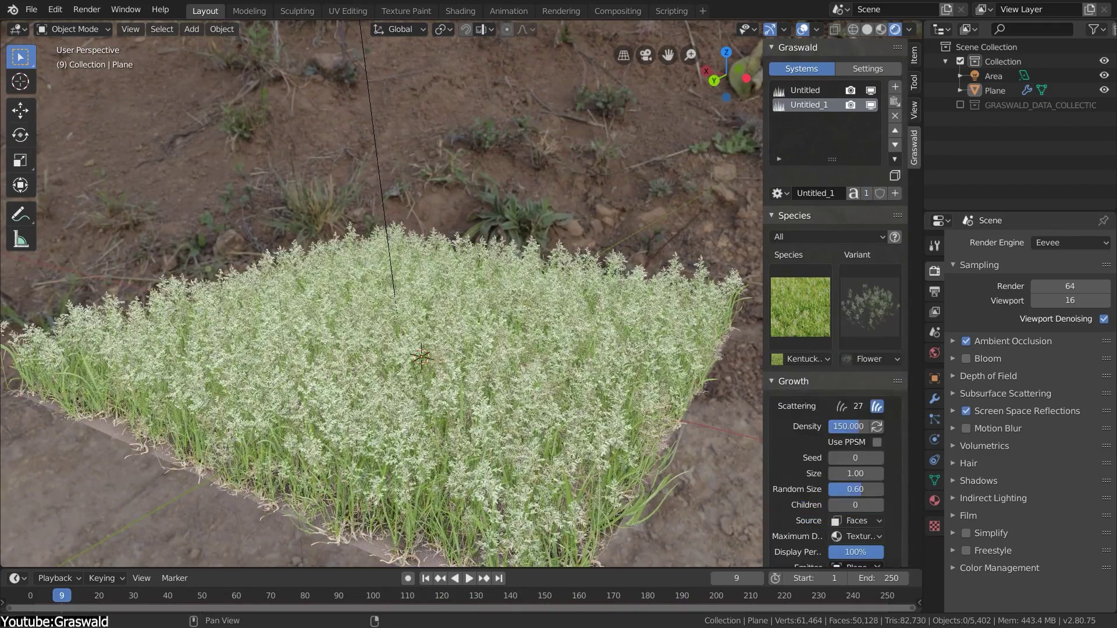
scroll(853, 459, down, 10)
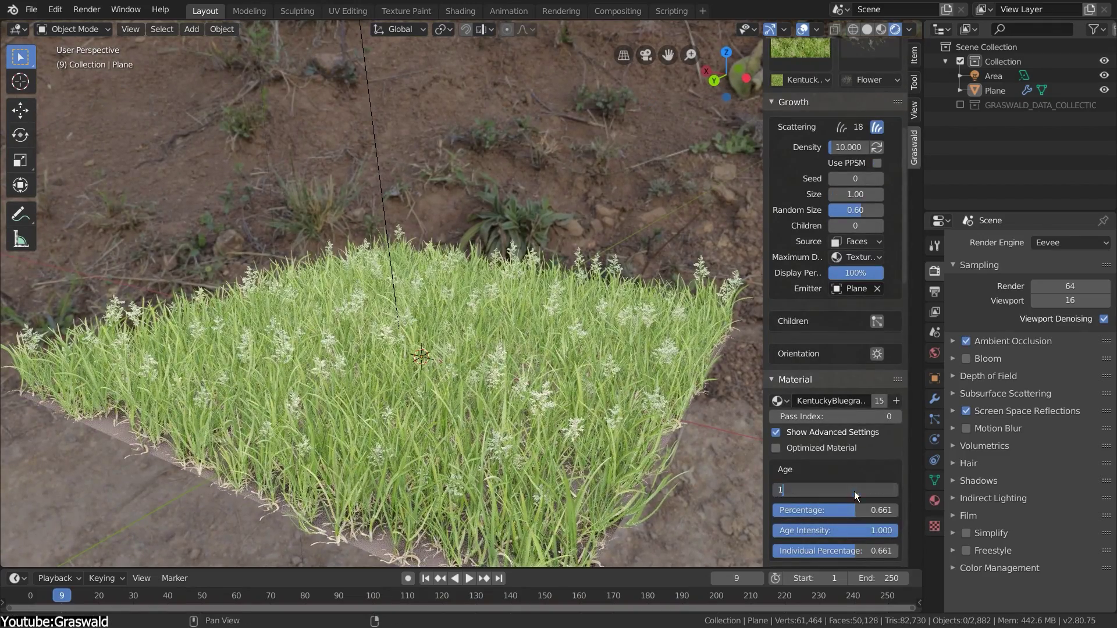
scroll(854, 491, down, 2)
click(826, 355)
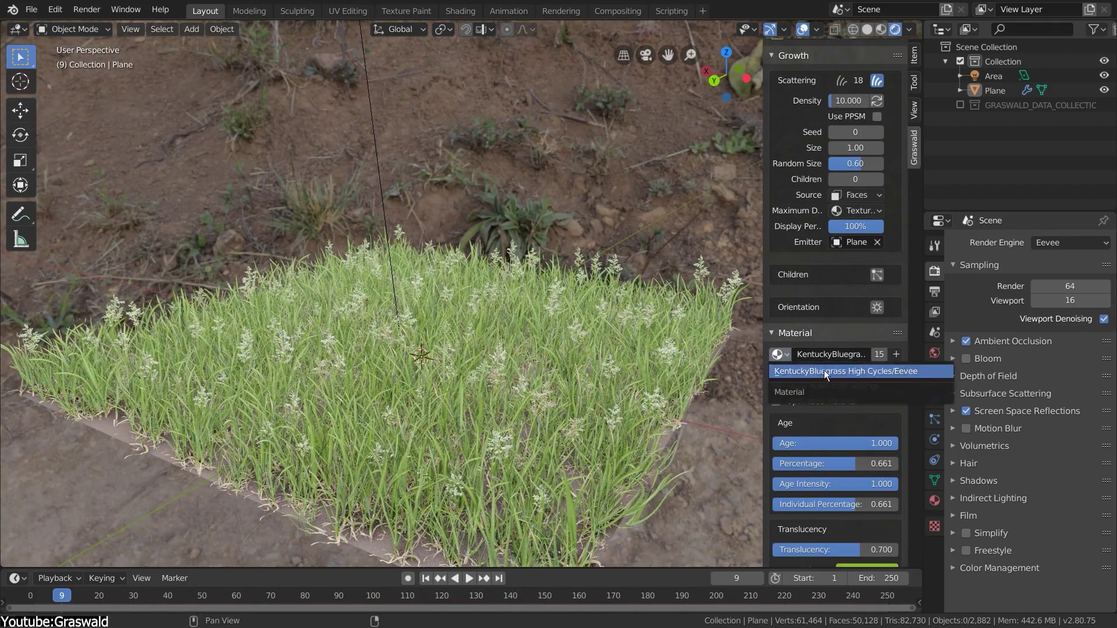
click(806, 334)
click(782, 216)
middle_drag(745, 349, 682, 377)
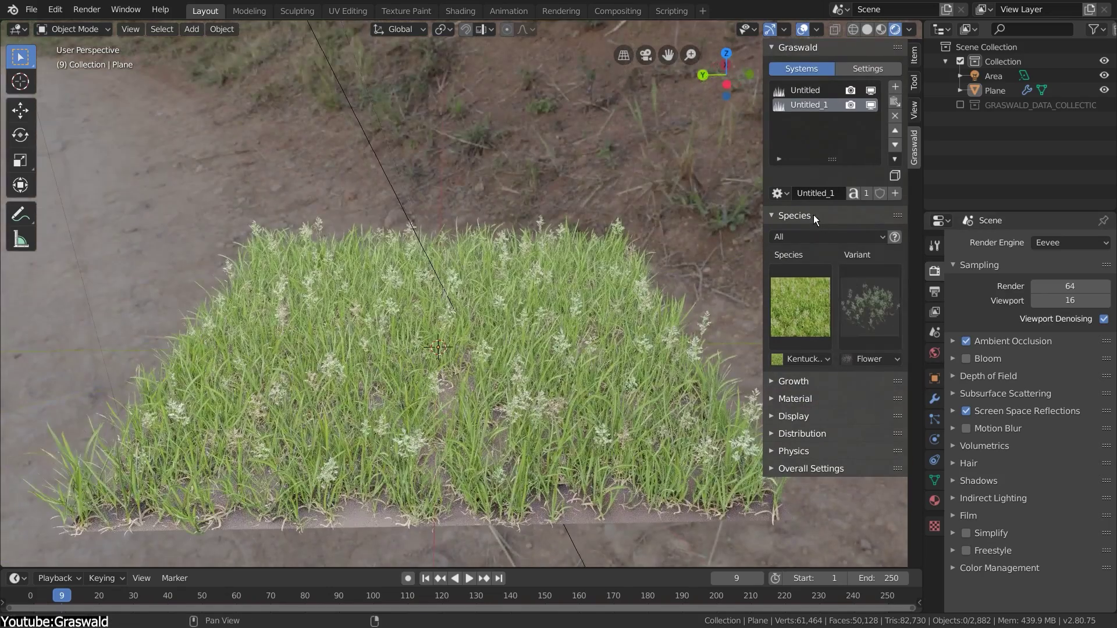
- Add a new system of dead Perennial Ryegrass at density 800
click(895, 87)
click(848, 194)
click(801, 307)
click(648, 387)
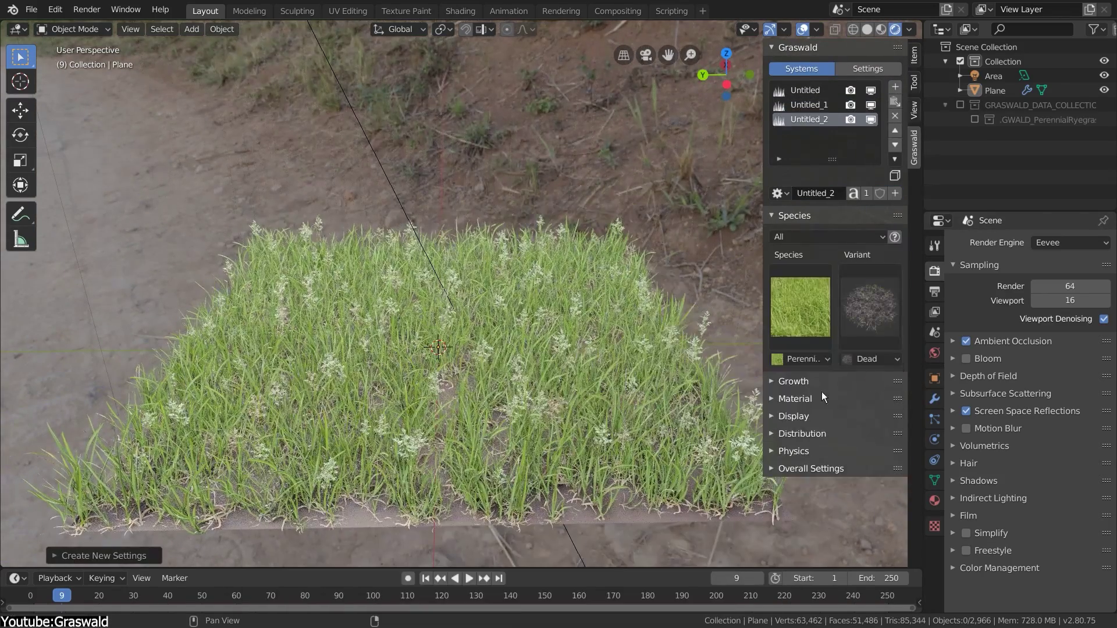
text(800)
key(Return)
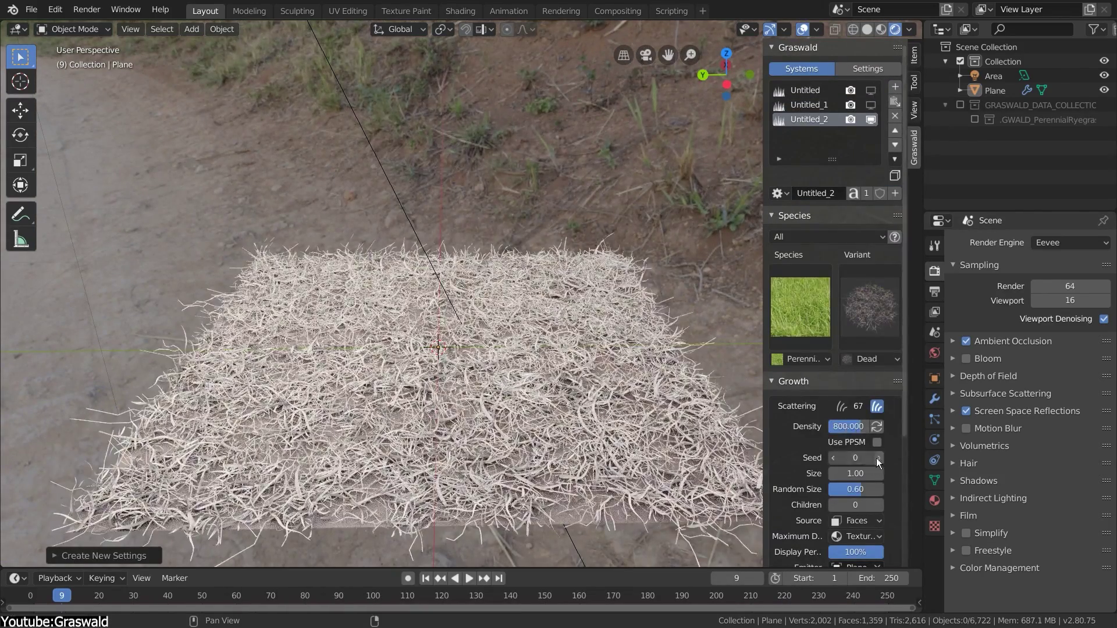
- Add another system using the flowering Perennial Ryegrass variant
click(895, 89)
click(801, 307)
click(648, 386)
click(869, 307)
click(706, 379)
middle_drag(592, 347, 568, 360)
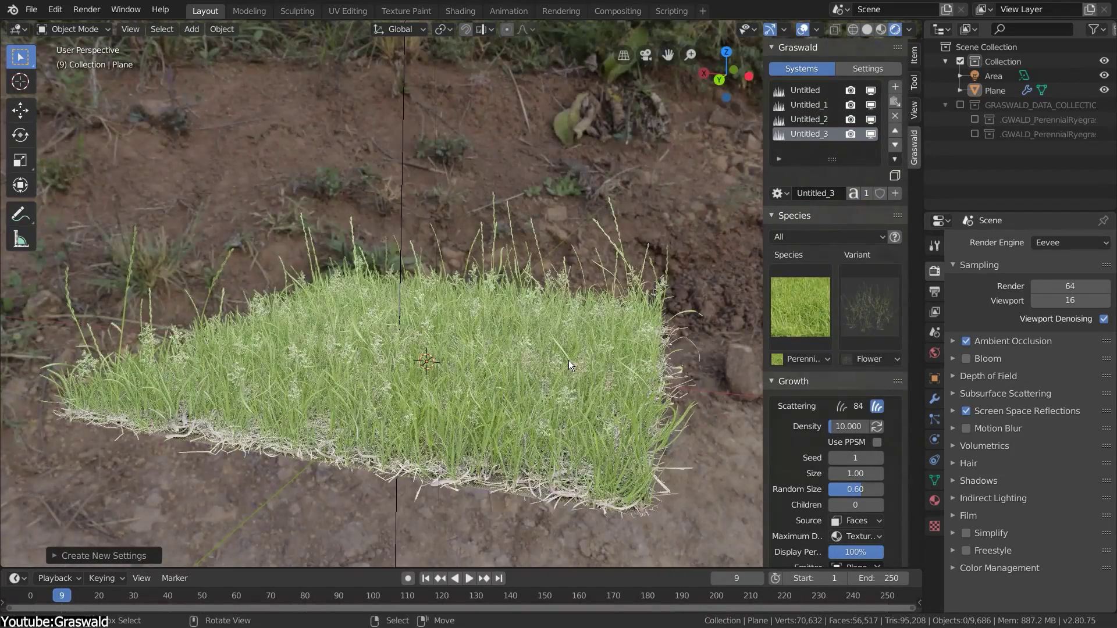
- Add a Red Clover system to grow among the grass
click(895, 89)
click(801, 307)
click(648, 483)
middle_drag(573, 337, 555, 330)
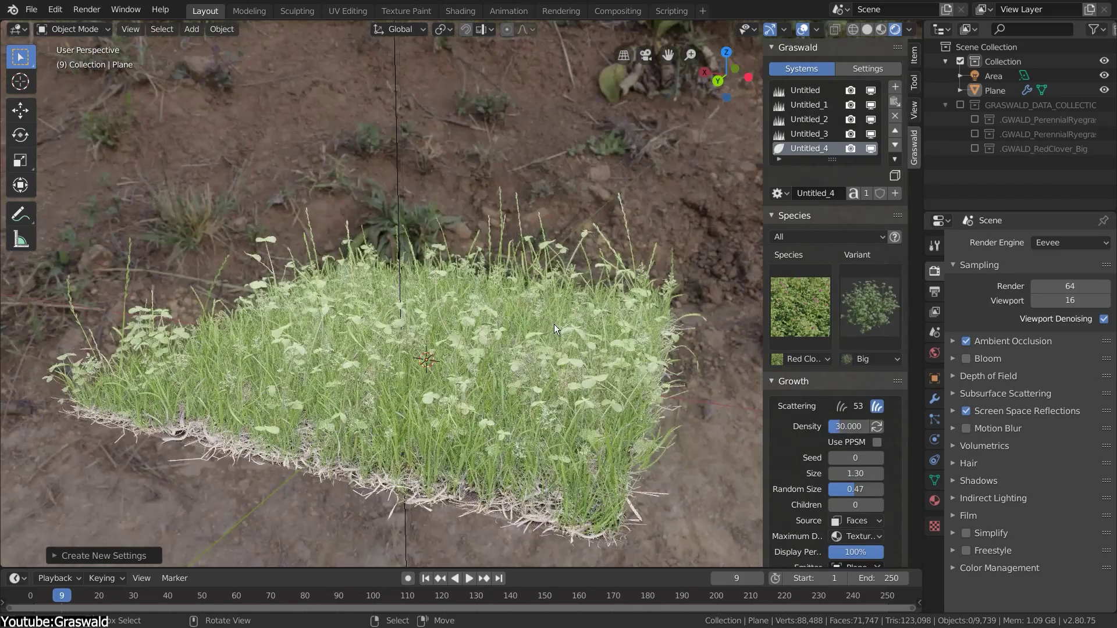
- Add a Dandelion system with density 40
click(894, 88)
click(801, 306)
click(412, 477)
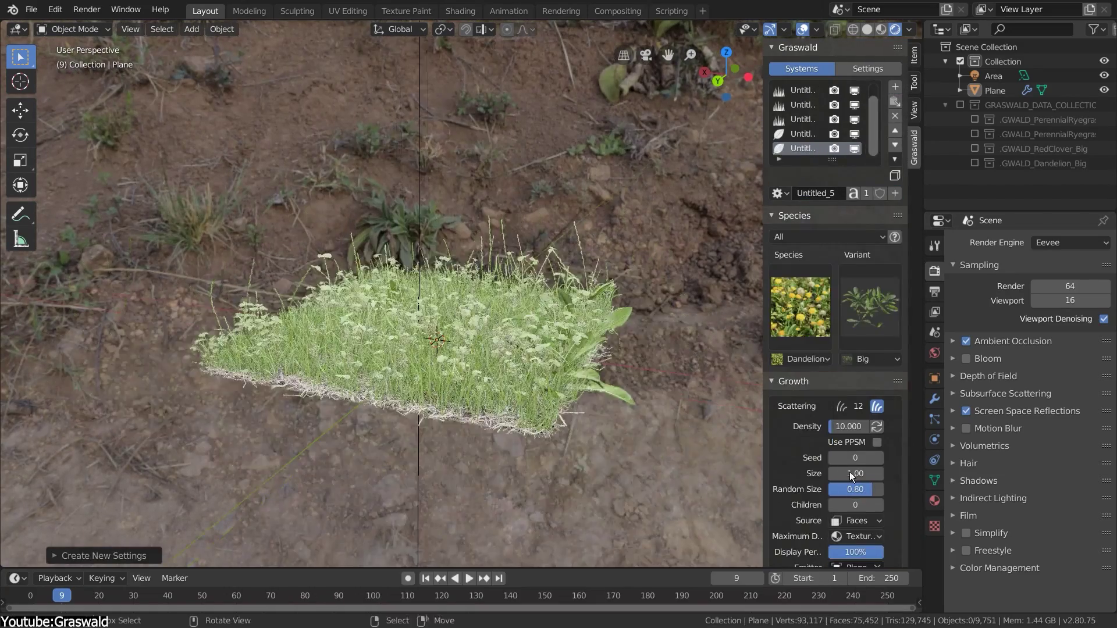
text(40)
key(Return)
scroll(873, 465, down, 10)
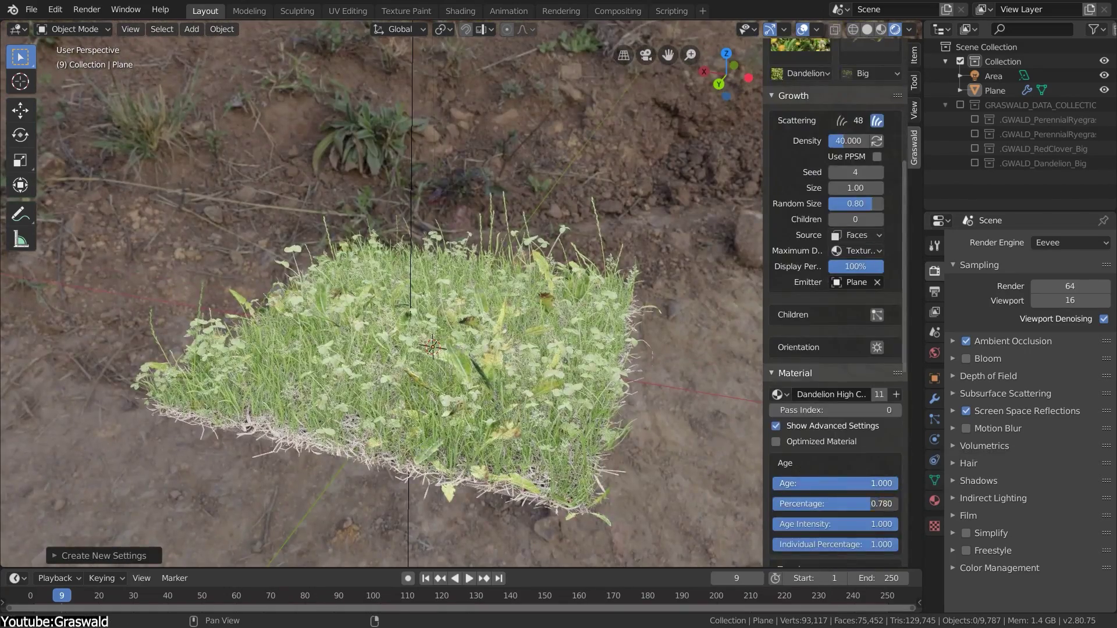
scroll(855, 308, up, 10)
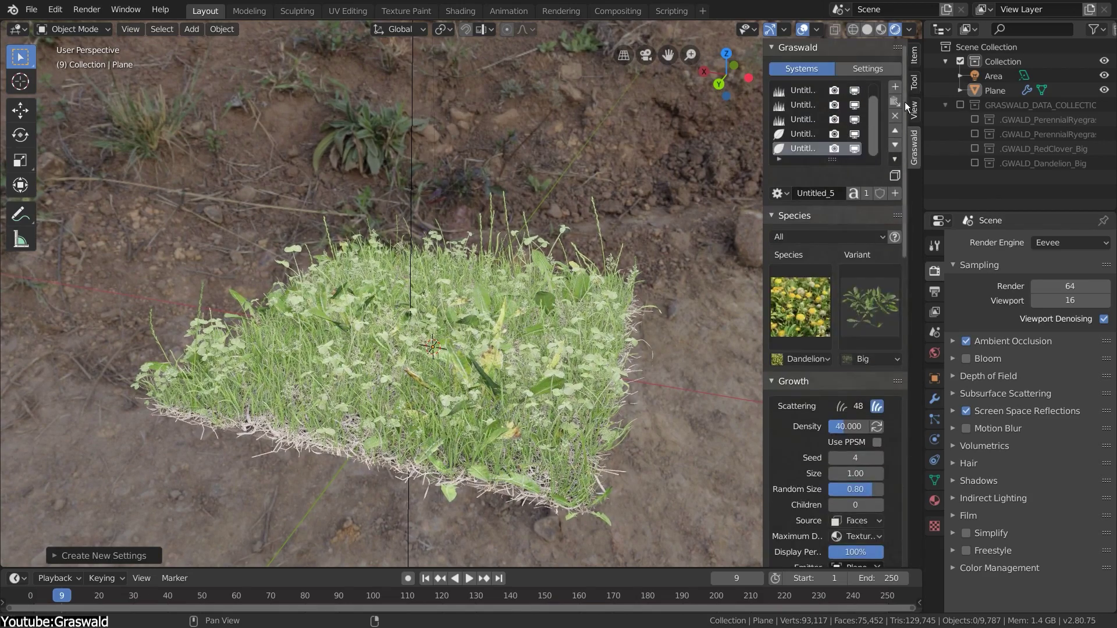
- Add a flowering Dandelion system and autoname every system after its species
click(895, 89)
click(873, 320)
click(862, 390)
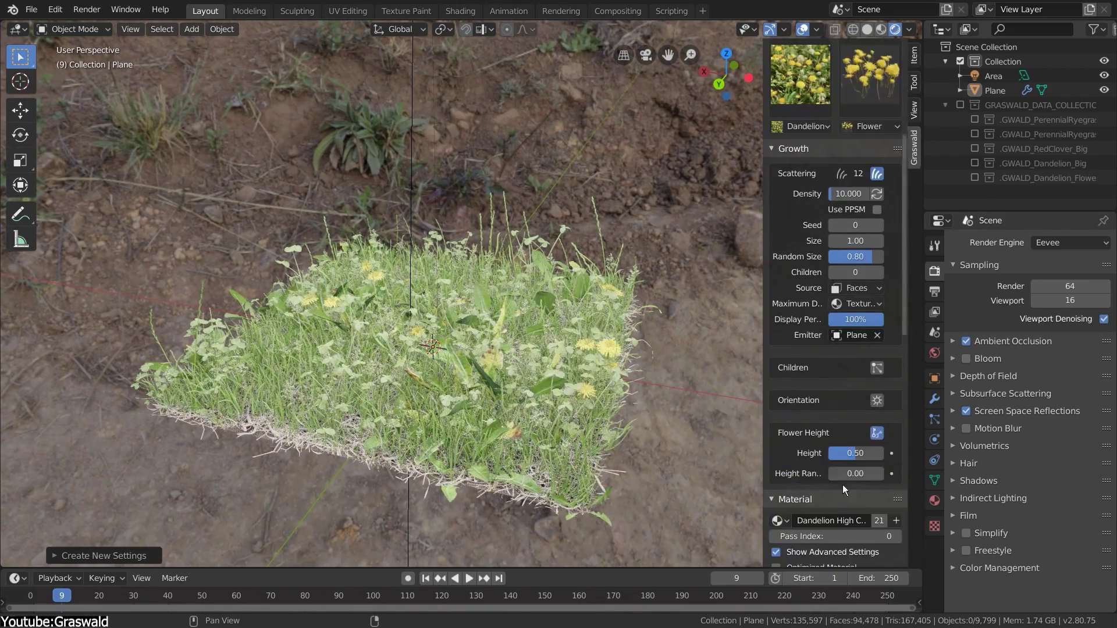
scroll(838, 290, up, 5)
middle_drag(581, 326, 551, 315)
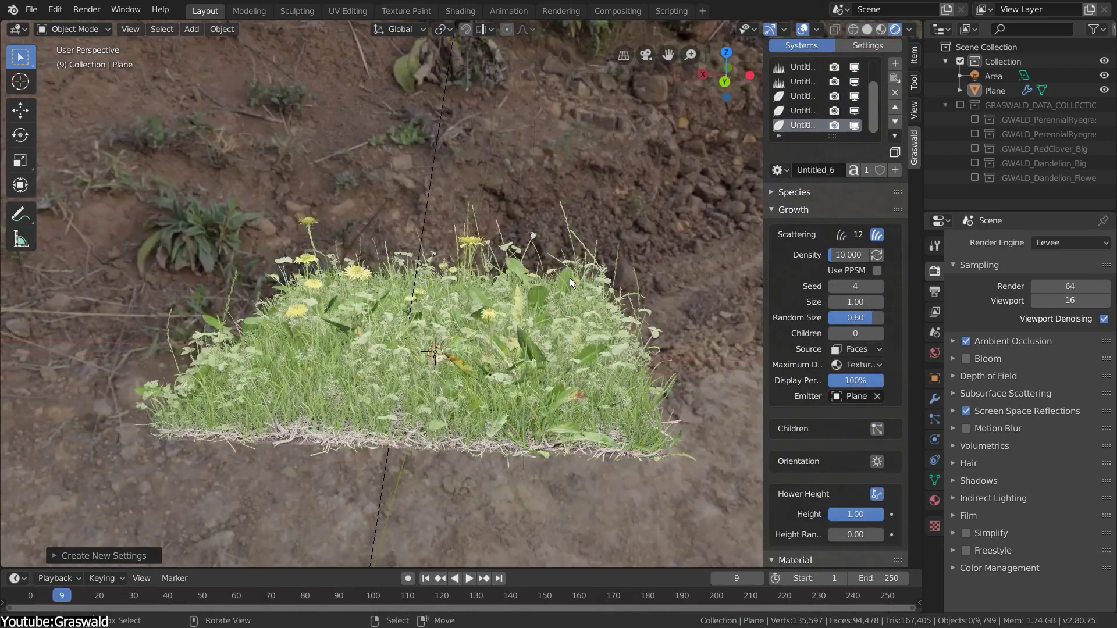
drag(765, 131, 689, 131)
click(902, 152)
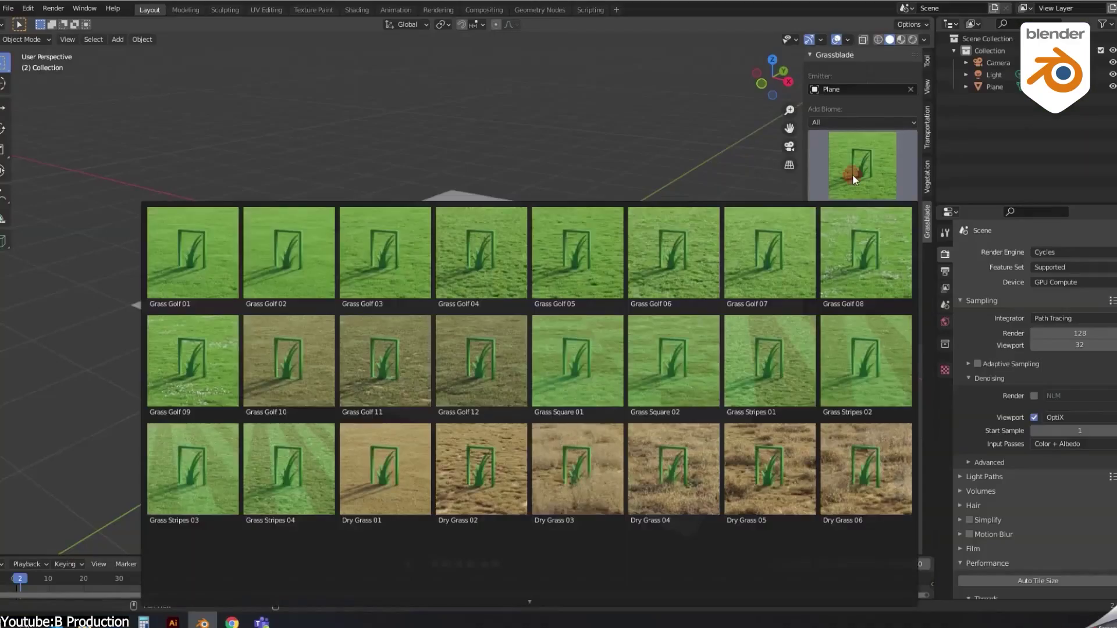
- Browse the Grassblade biome library across the Flowers, Tall Grass and Mulch rows
scroll(526, 604, down, 6)
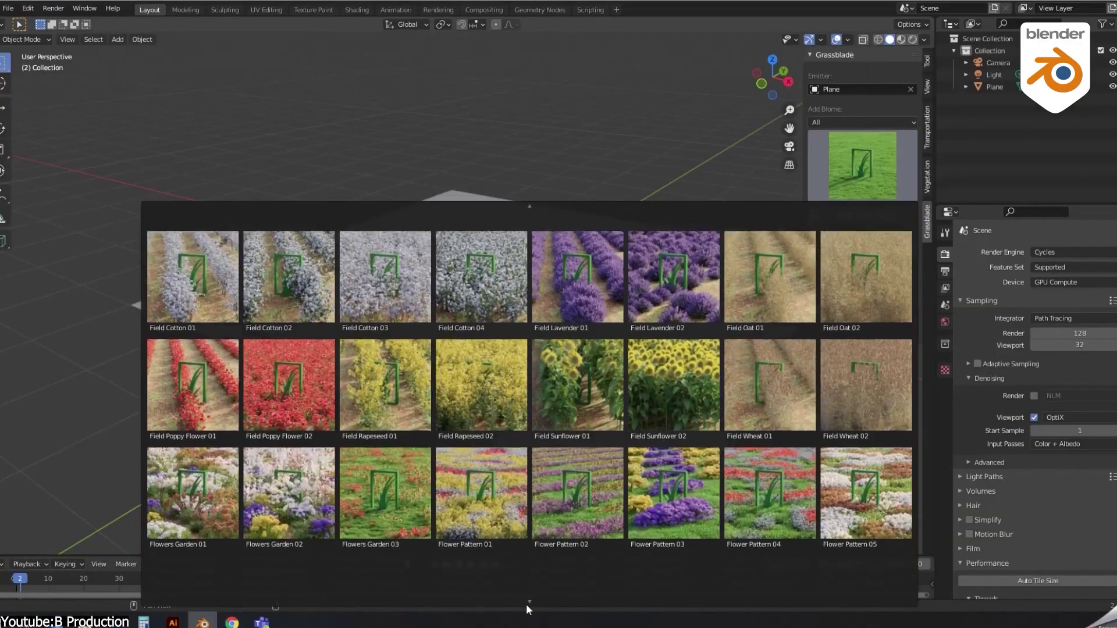
scroll(526, 604, down, 5)
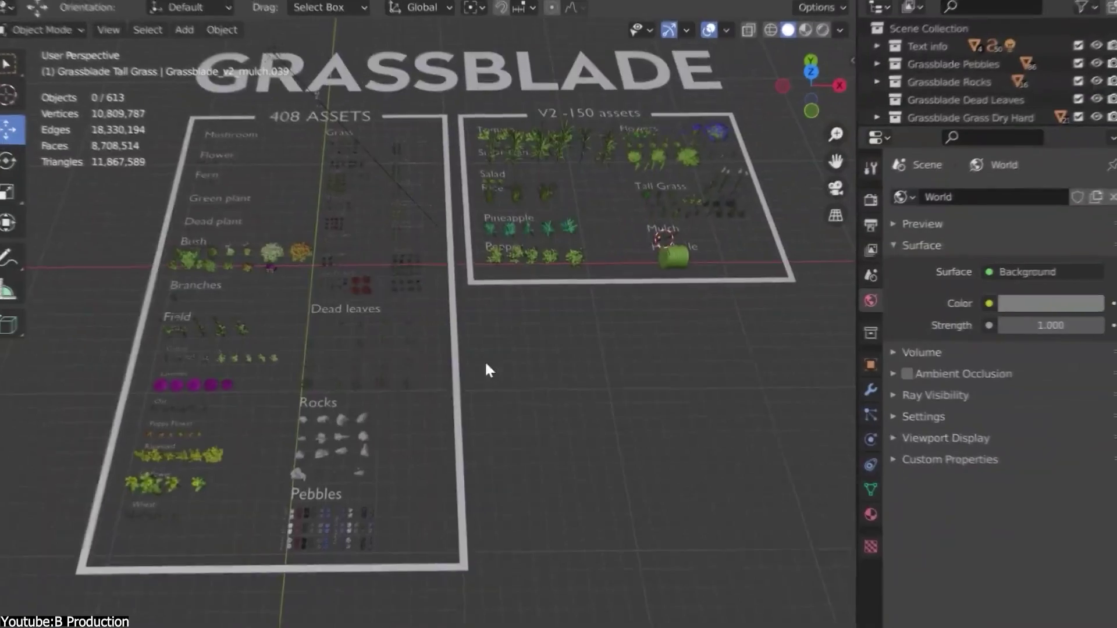
middle_drag(484, 361, 453, 439)
scroll(488, 424, up, 5)
scroll(372, 312, up, 5)
shift+middle_drag(321, 343, 460, 506)
scroll(444, 498, down, 3)
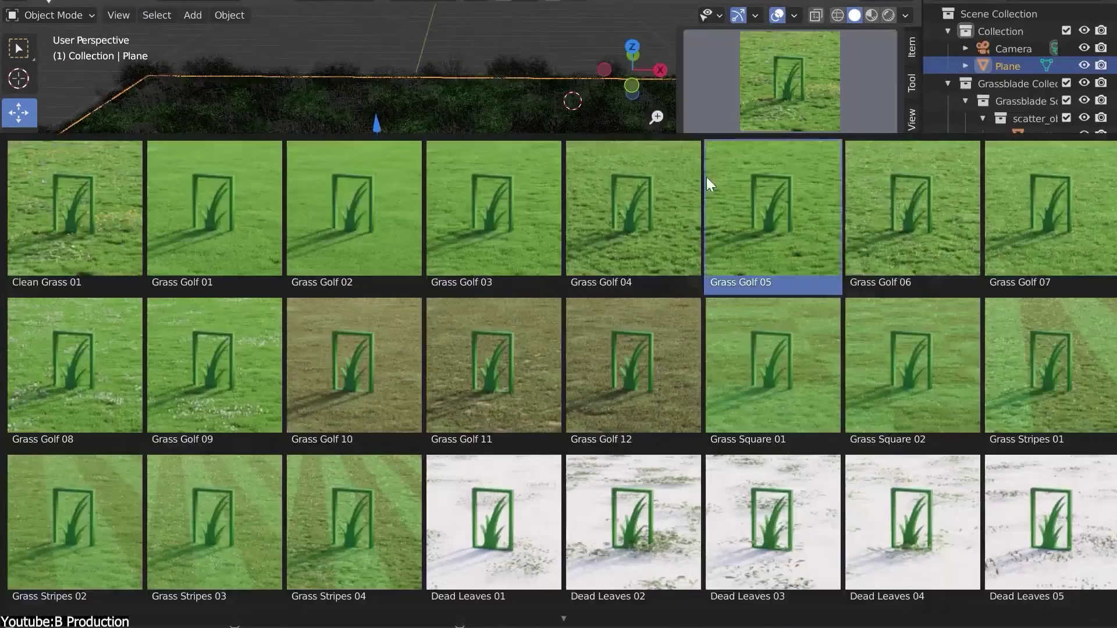
scroll(706, 177, down, 6)
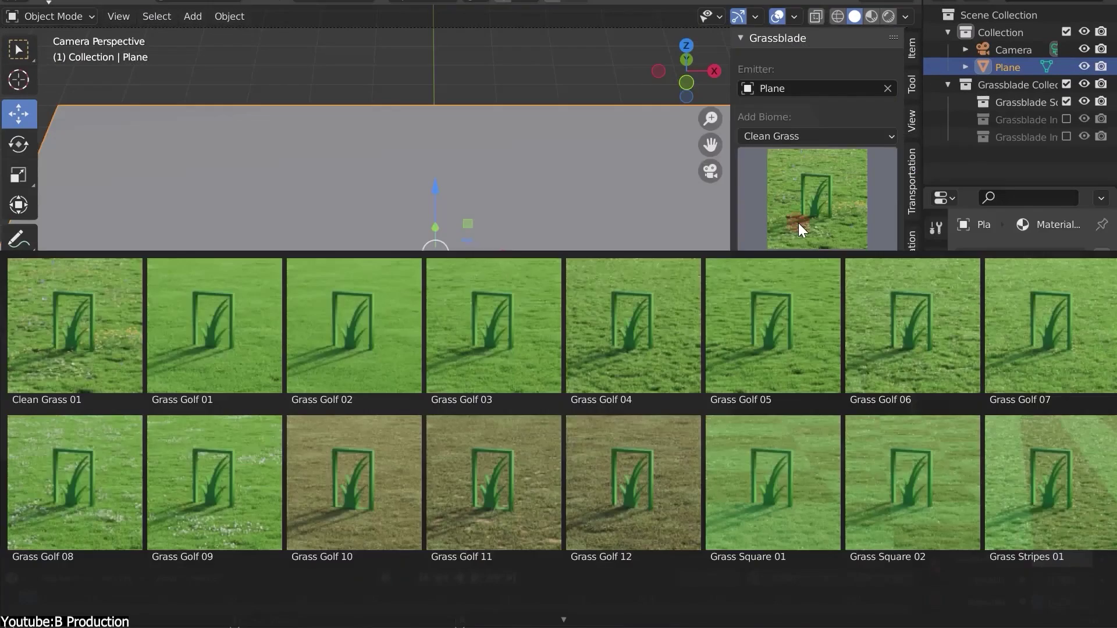
- Load the Grass Golf 09 biome, then pick Dead Leaves Various 12 from Dead Leaves
click(232, 491)
click(850, 269)
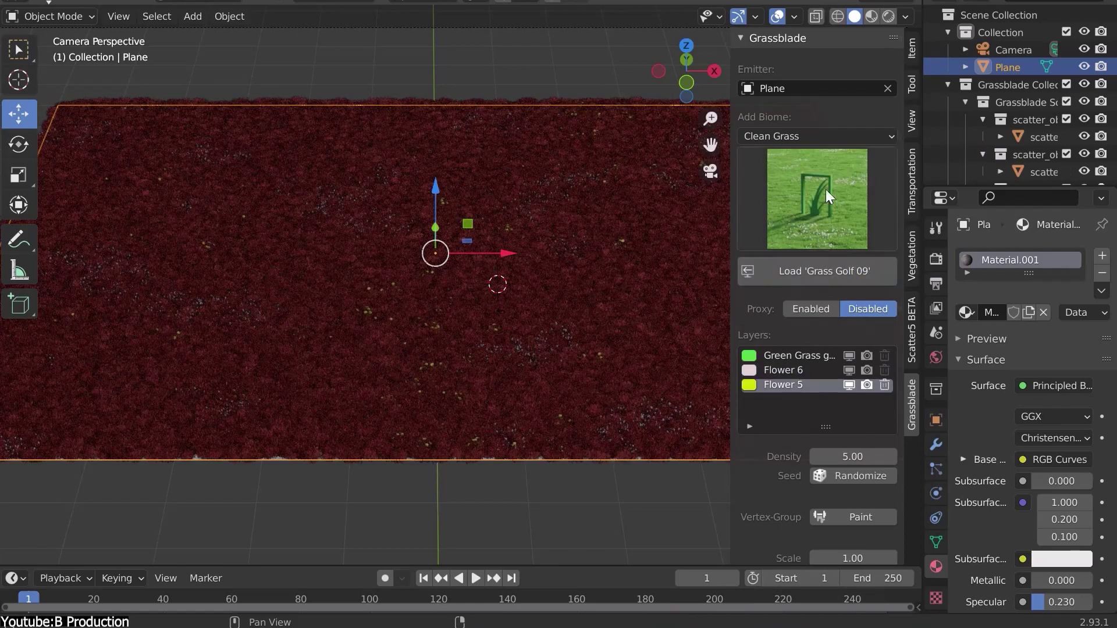
click(860, 137)
click(815, 196)
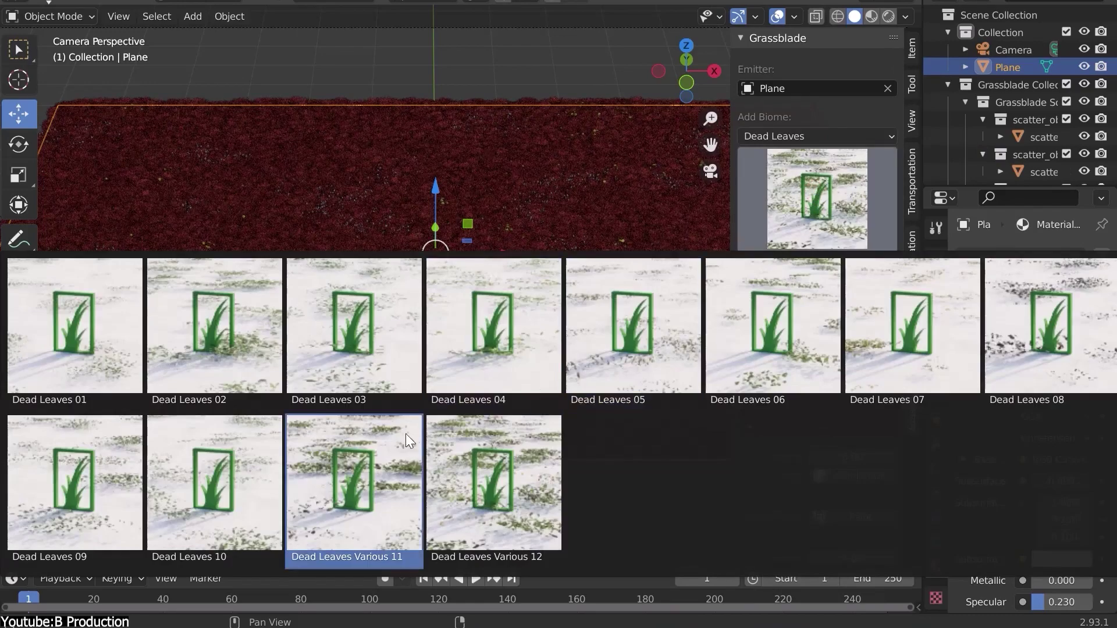
click(490, 484)
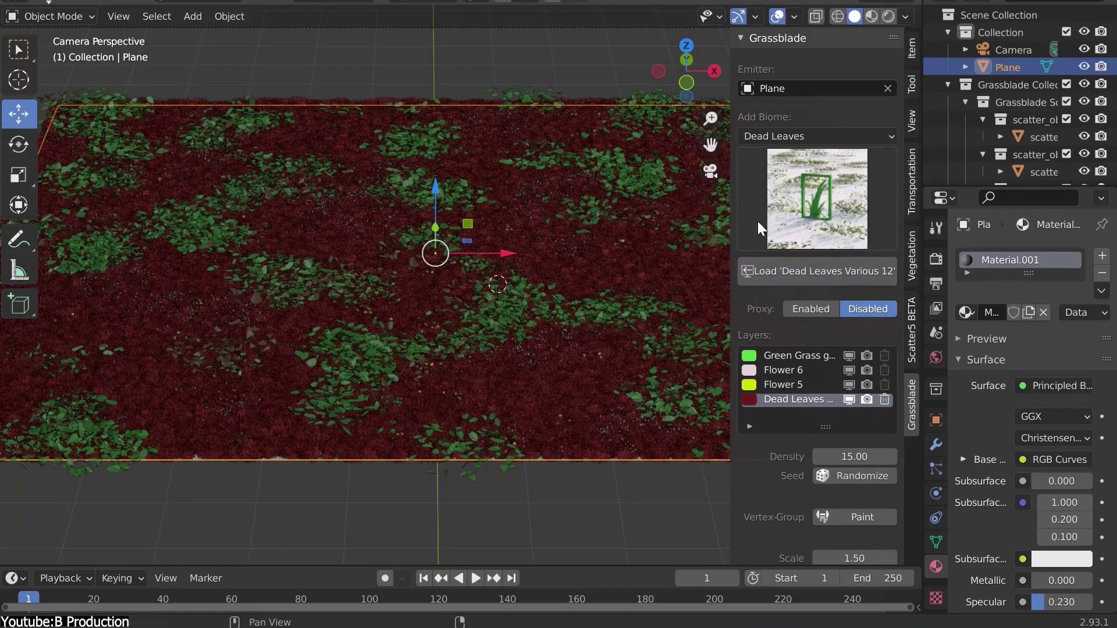
- Preview the Grassblade dry meadow and hay bales in Rendered viewport shading
scroll(840, 390, down, 5)
middle_drag(506, 408, 520, 413)
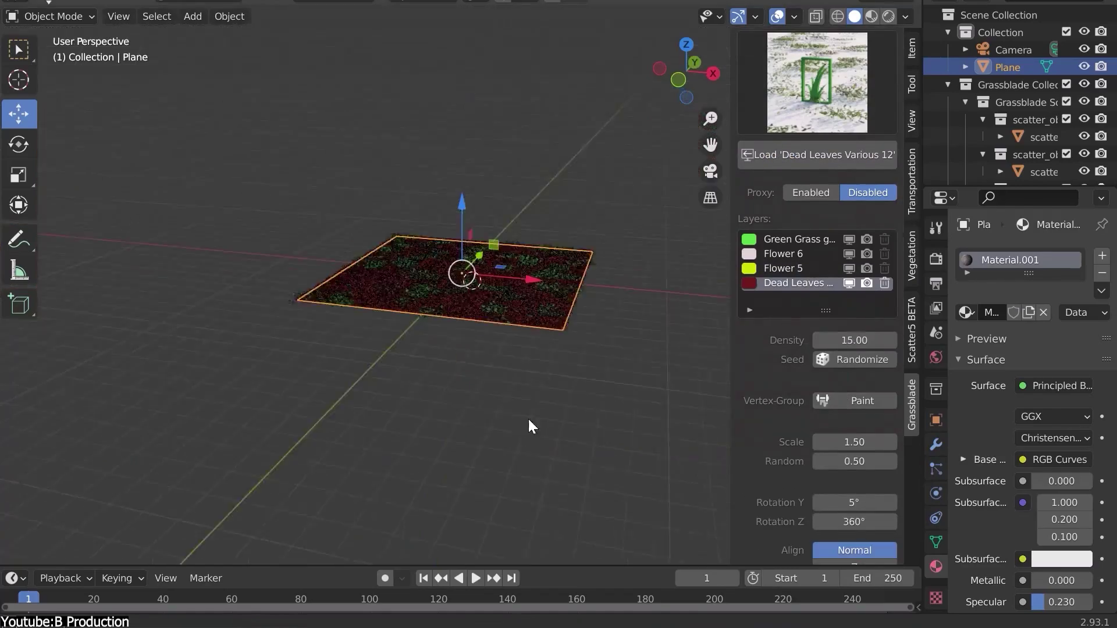
scroll(525, 391, up, 8)
scroll(804, 423, down, 3)
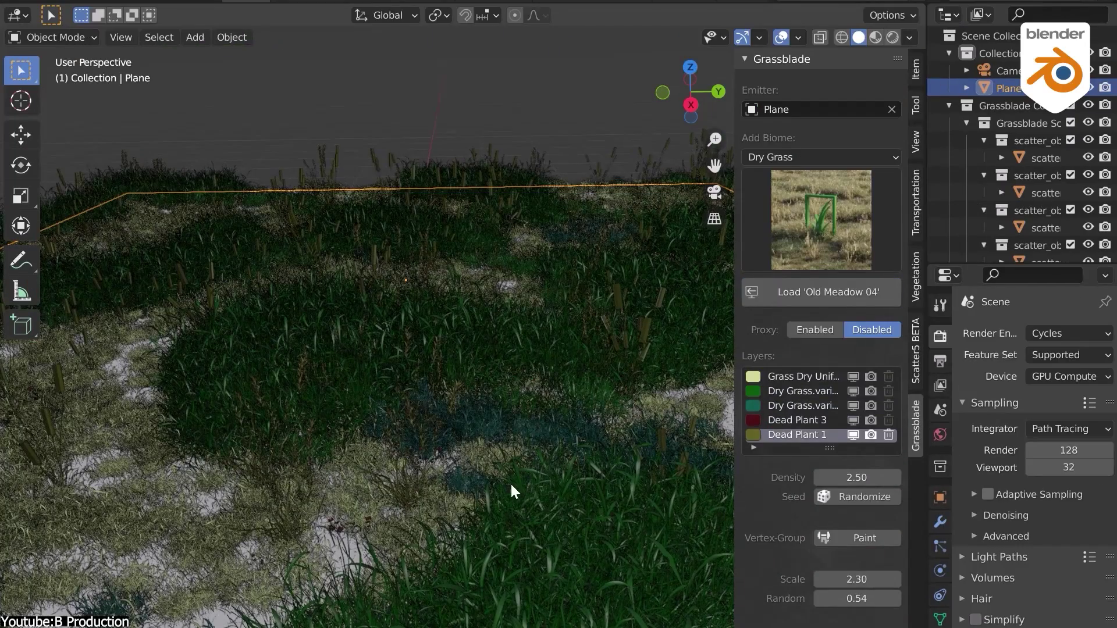
key(z)
click(521, 403)
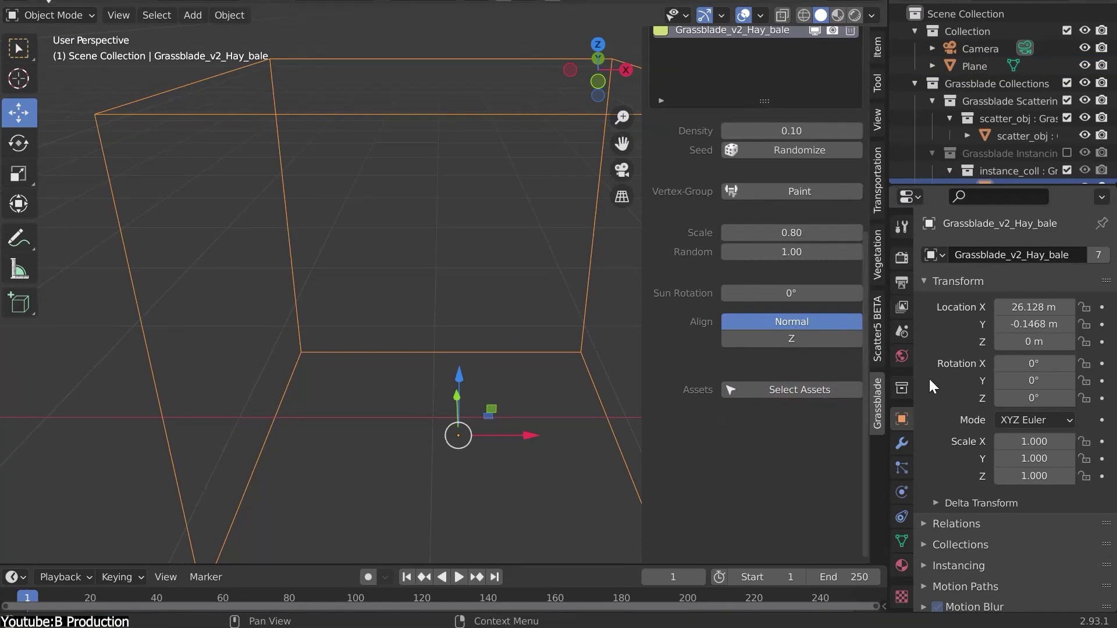
scroll(961, 400, down, 15)
- Display the hay bales as Solid, adjust density, set 38° sun rotation, and view rendered
click(1019, 533)
click(1014, 470)
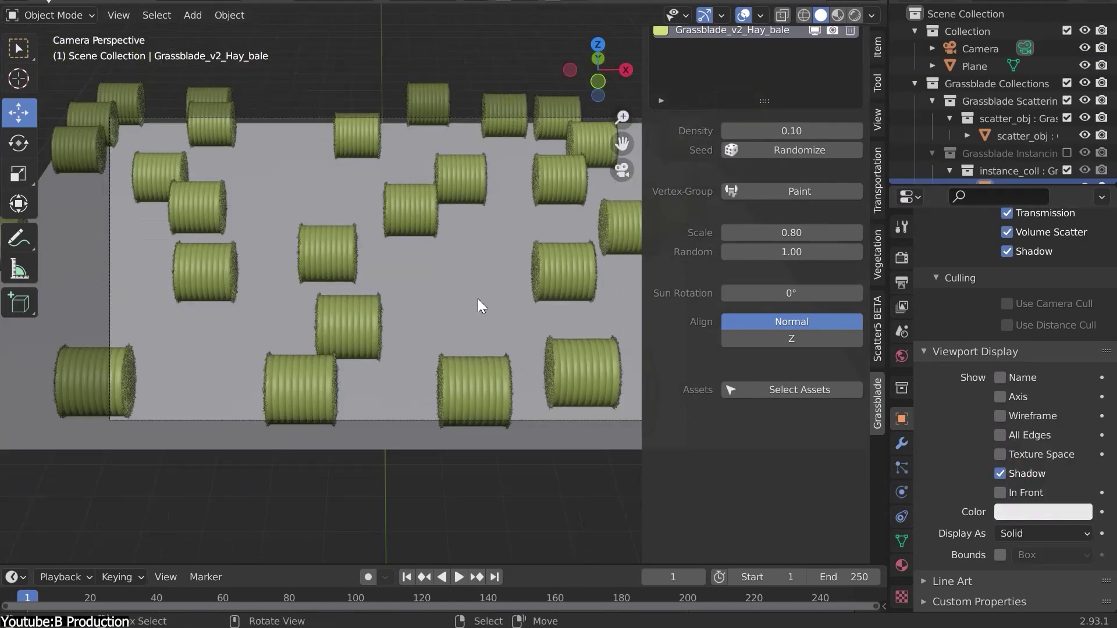
mouse_move(791, 130)
mouse_down()
mouse_move(814, 130)
mouse_move(780, 131)
mouse_up()
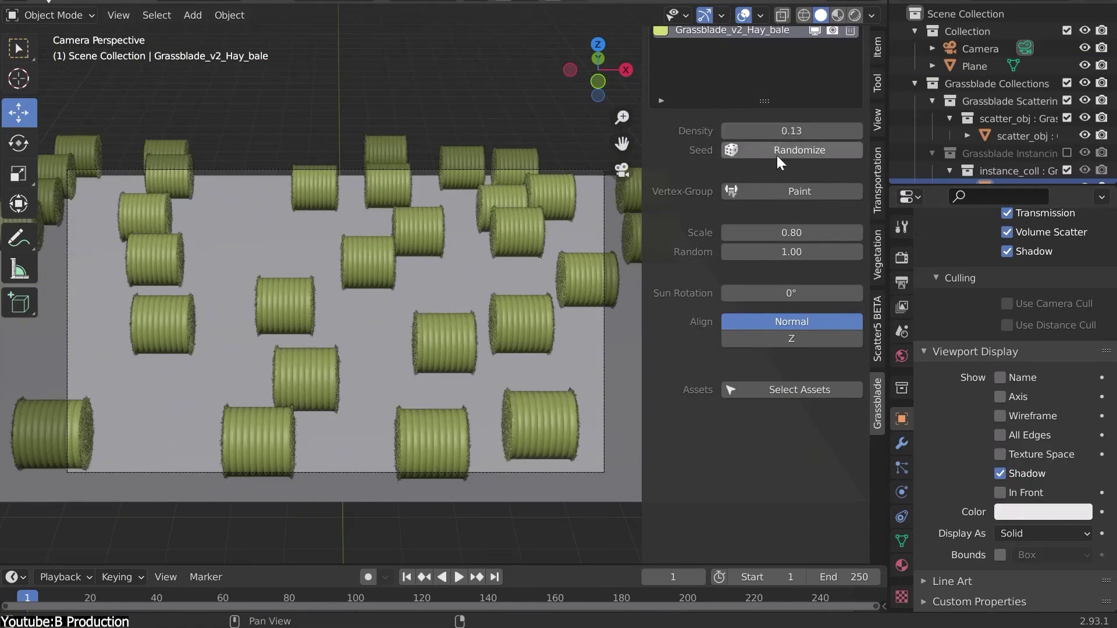
drag(791, 293, 815, 293)
click(503, 233)
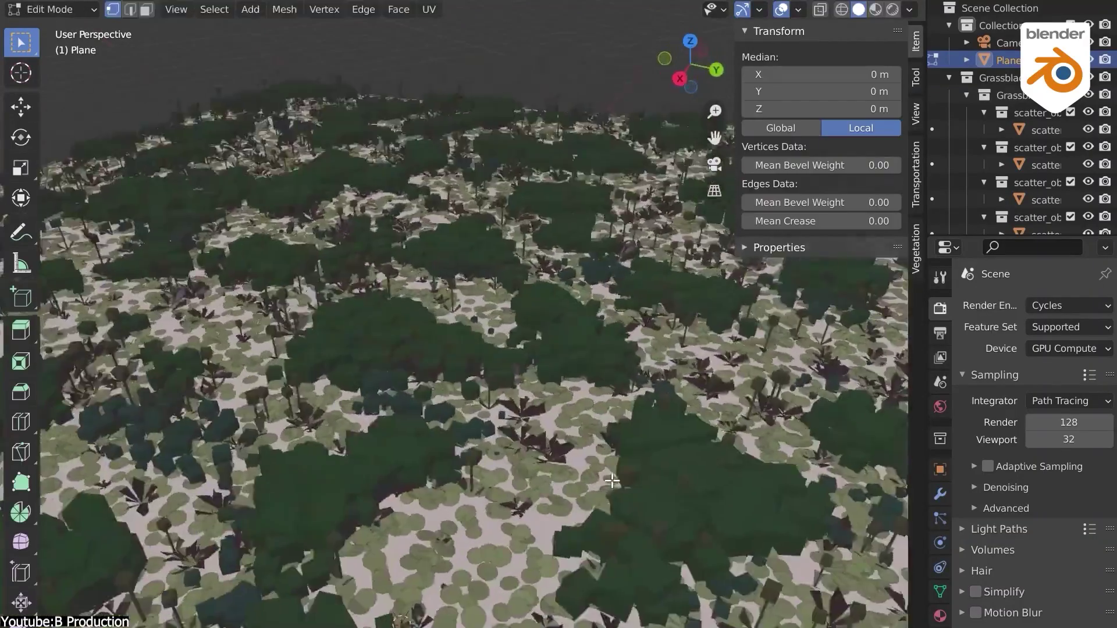
- Scale the Grassblade-scattered plane to a new size
key(s)
key(Return)
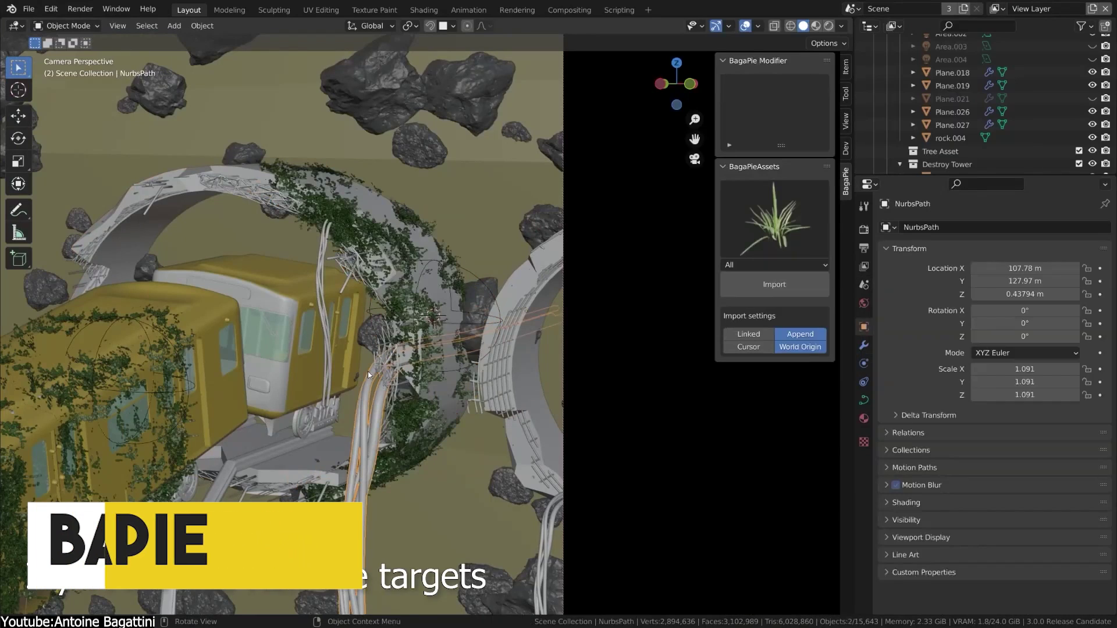
- Turn the cube into a ring array with 16 rings, wider ring offset and 37 cubes
click(407, 272)
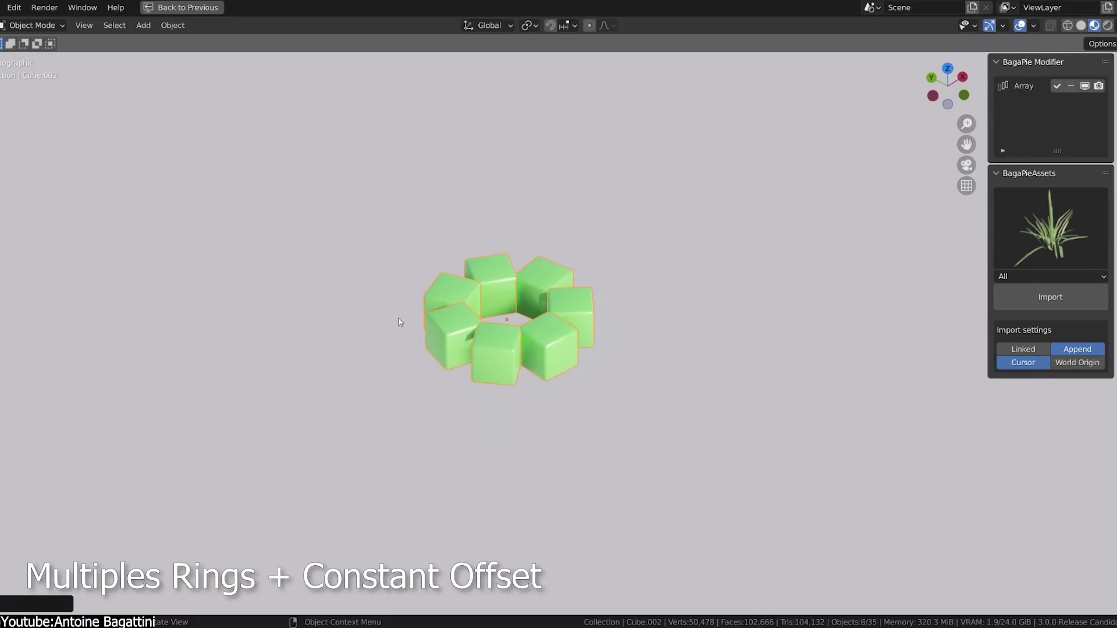
click(1025, 88)
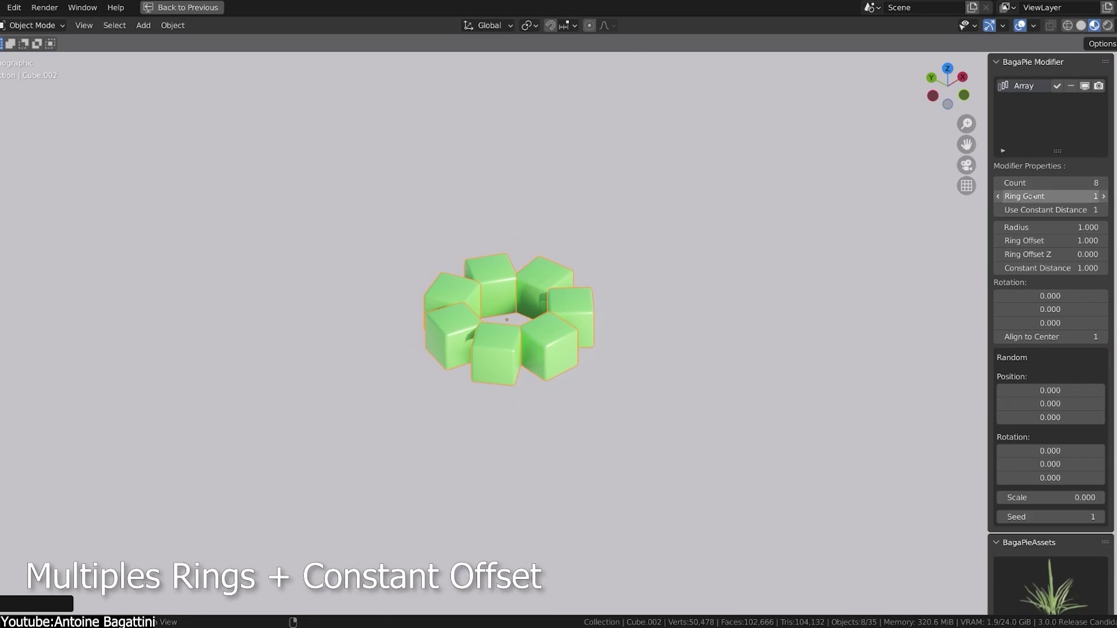
drag(1025, 196, 1076, 183)
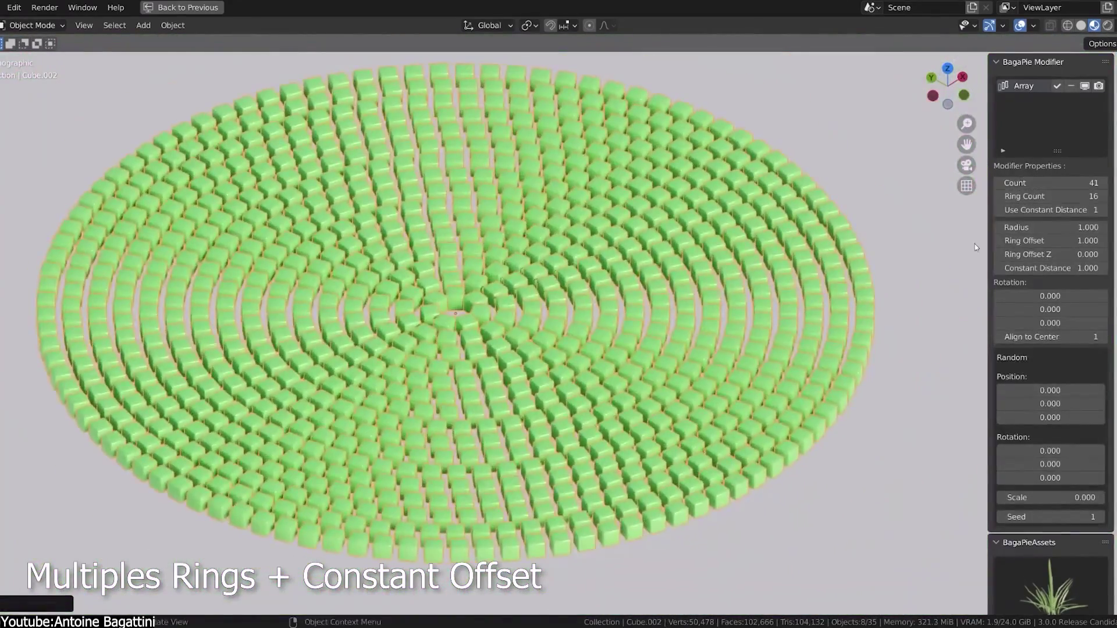
drag(1025, 241, 1056, 241)
click(999, 210)
drag(1023, 183, 1070, 182)
click(998, 209)
drag(1047, 240, 1023, 240)
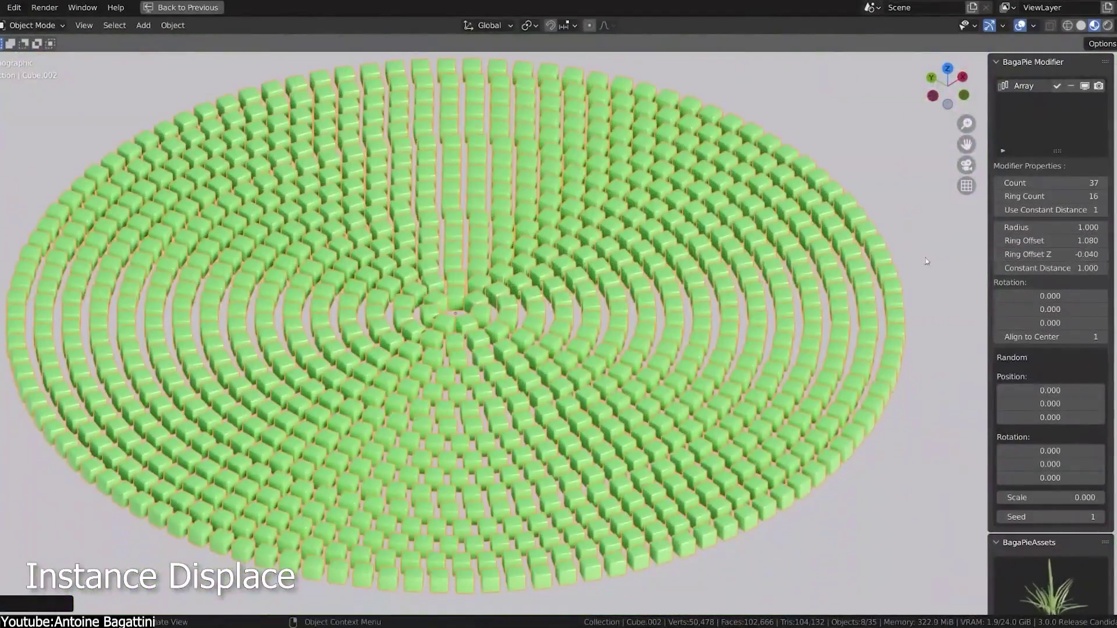
- Add Instances Displace at scale 5.039 and grow an ivy 20 m high on the lattice
key(j)
click(494, 211)
drag(1047, 208, 1082, 221)
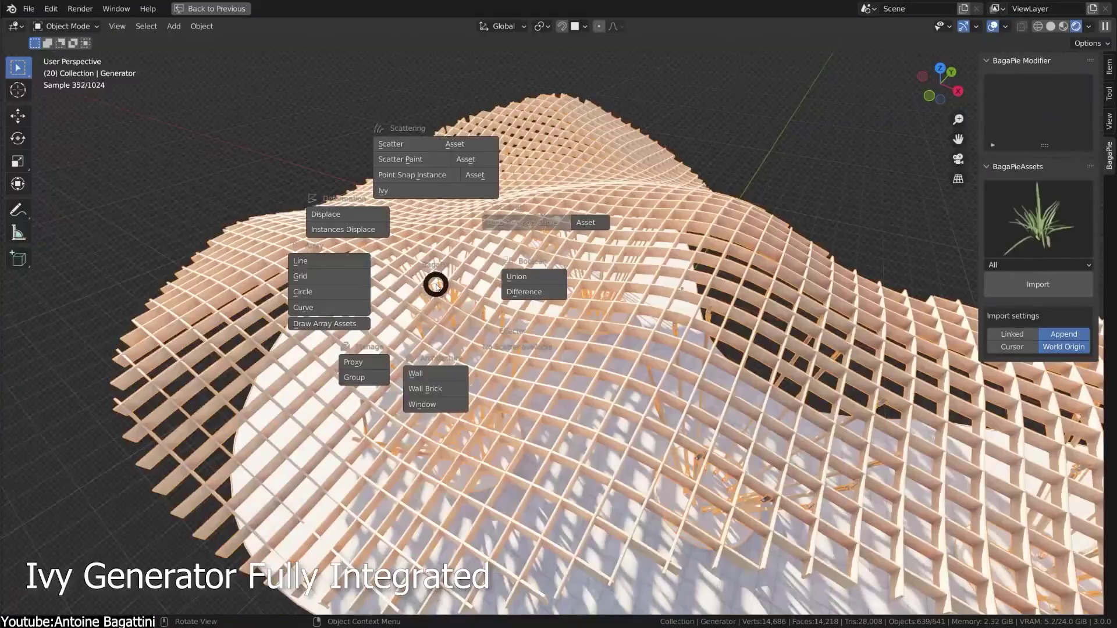
click(534, 281)
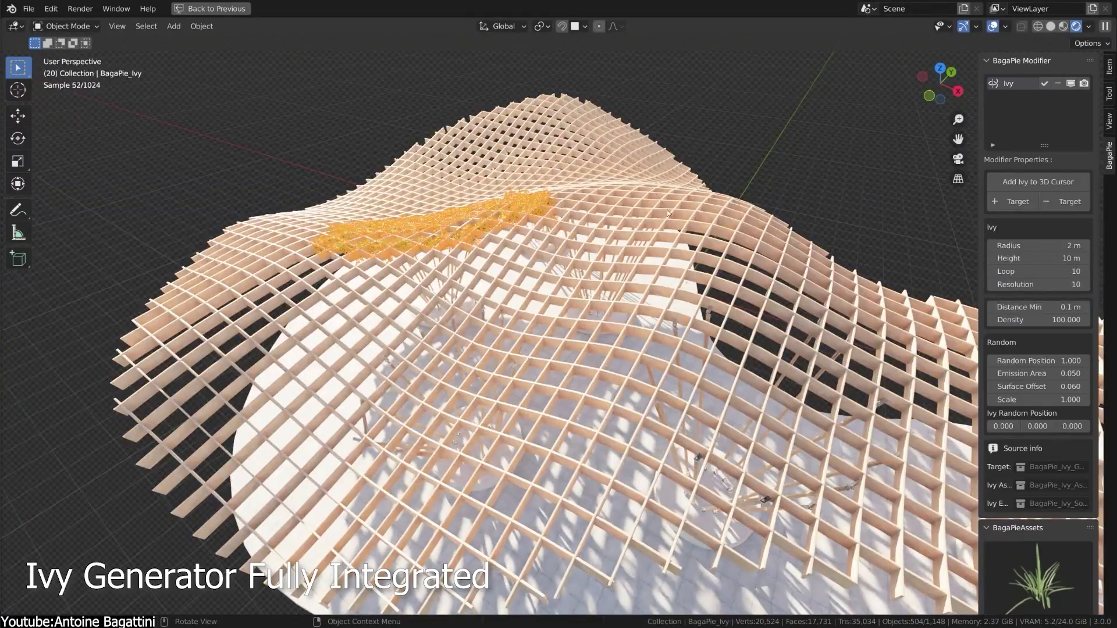
text(20)
key(Return)
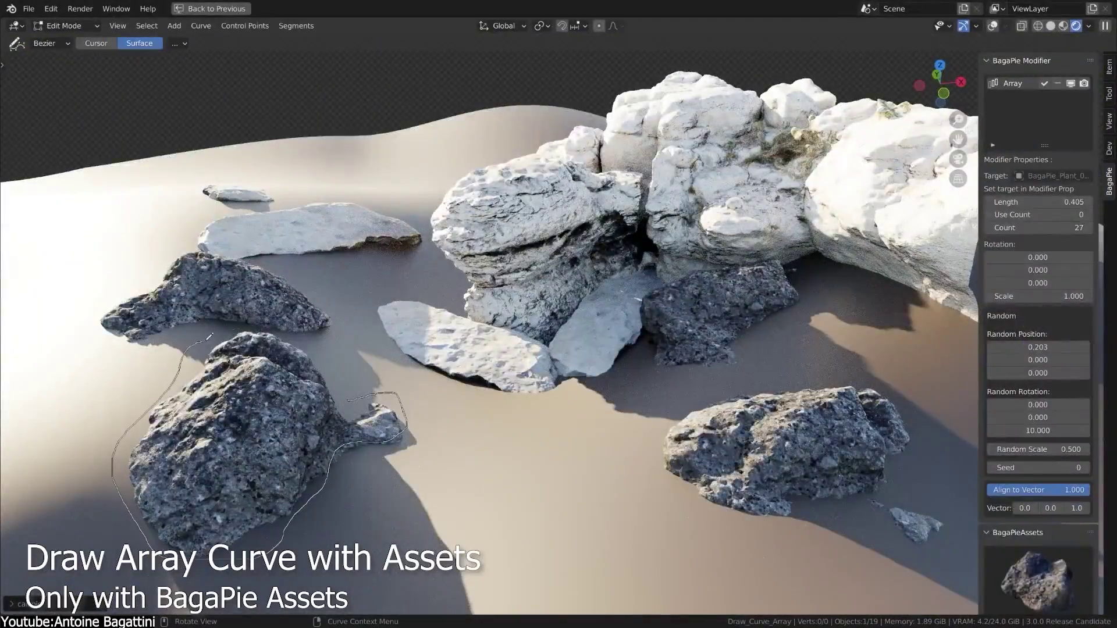
- Draw eight plant curves around the rocks, through the rock gap and along the upper dune
drag(349, 401, 210, 336)
drag(774, 116, 634, 244)
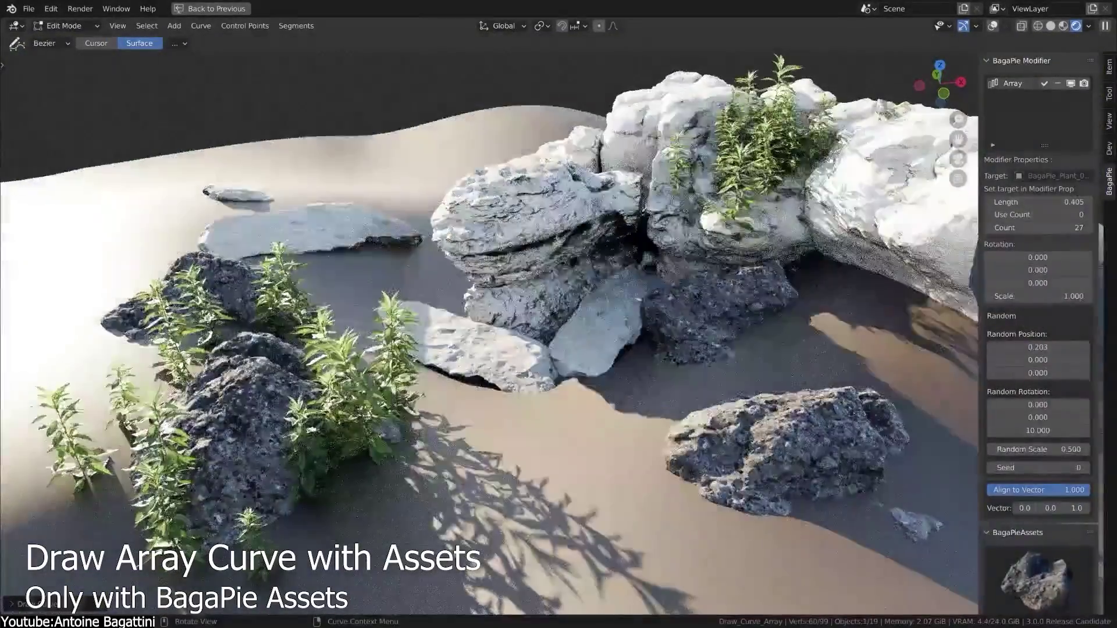
drag(826, 209, 972, 314)
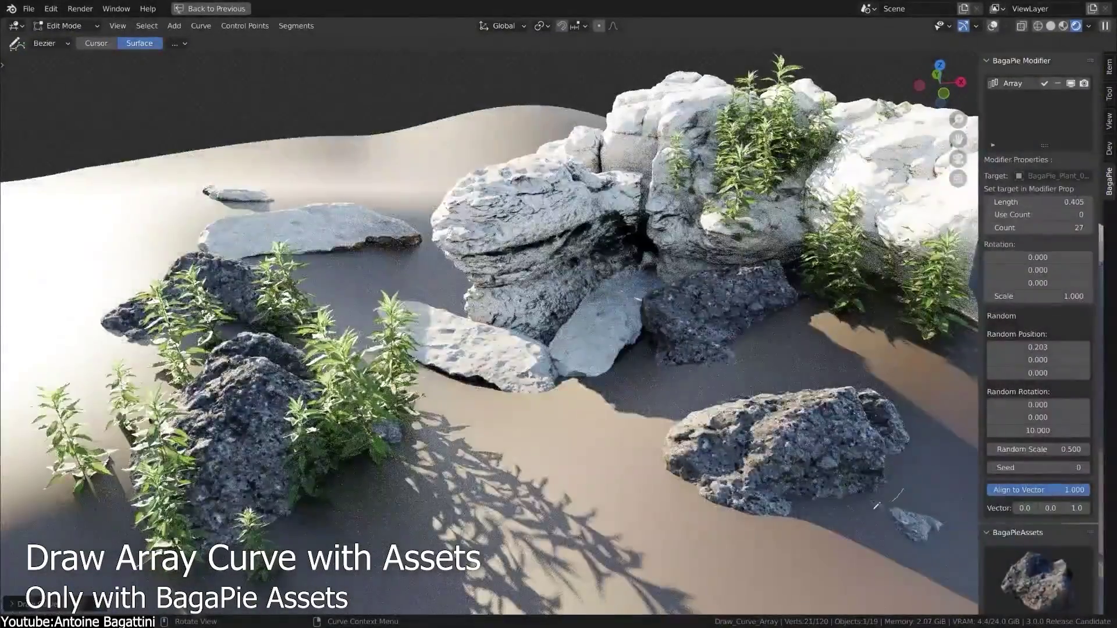
drag(646, 407, 960, 401)
drag(581, 111, 567, 349)
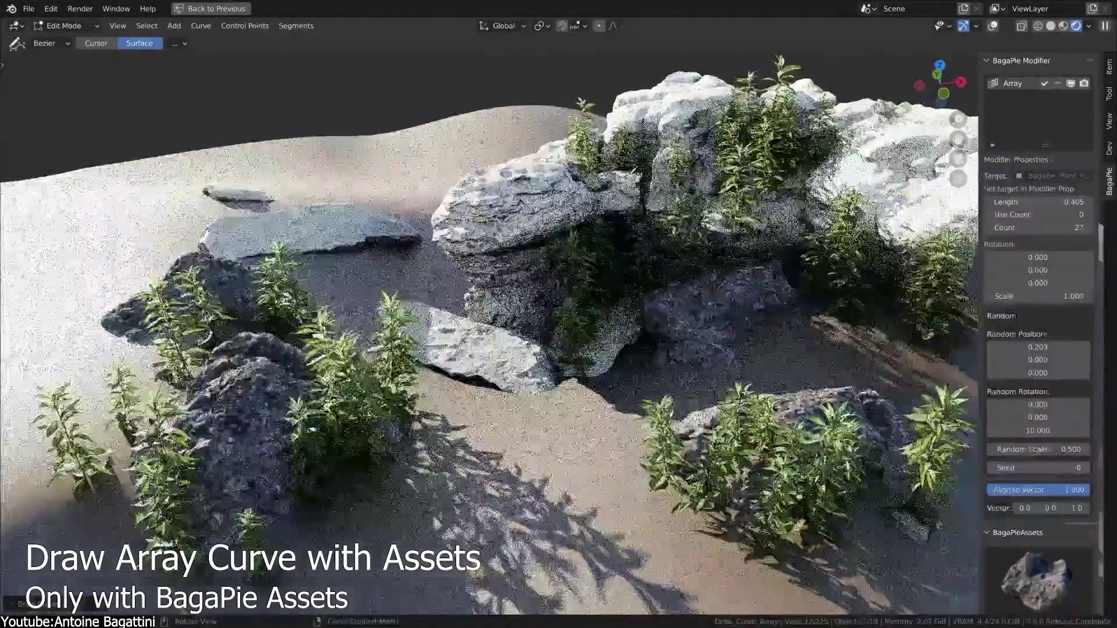
mouse_move(417, 204)
mouse_down()
mouse_move(336, 282)
mouse_move(431, 243)
mouse_up()
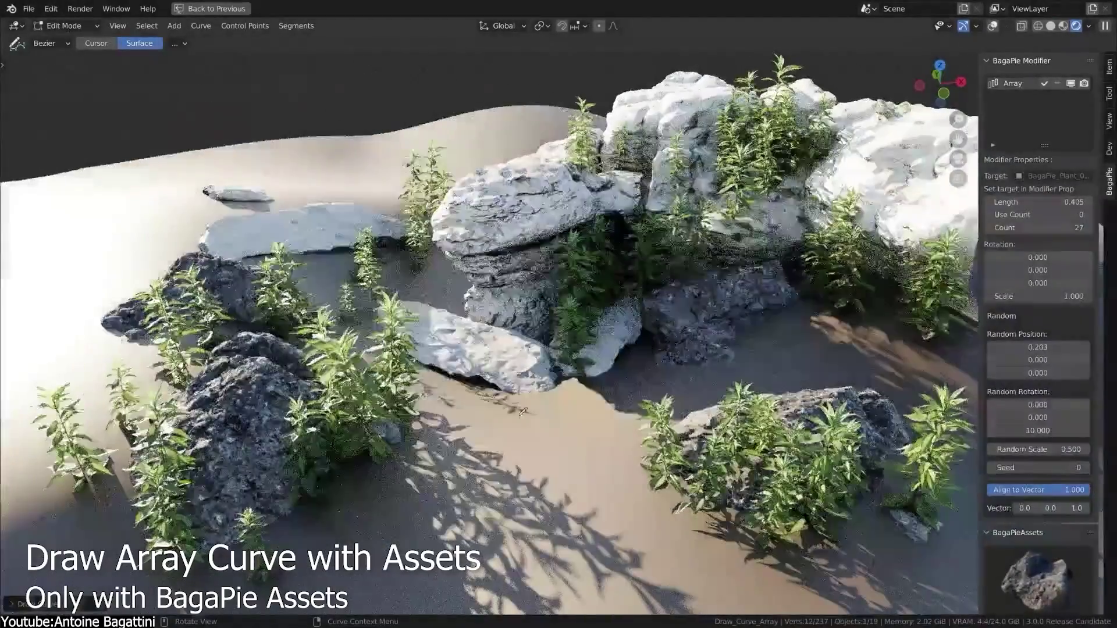
drag(605, 514, 512, 410)
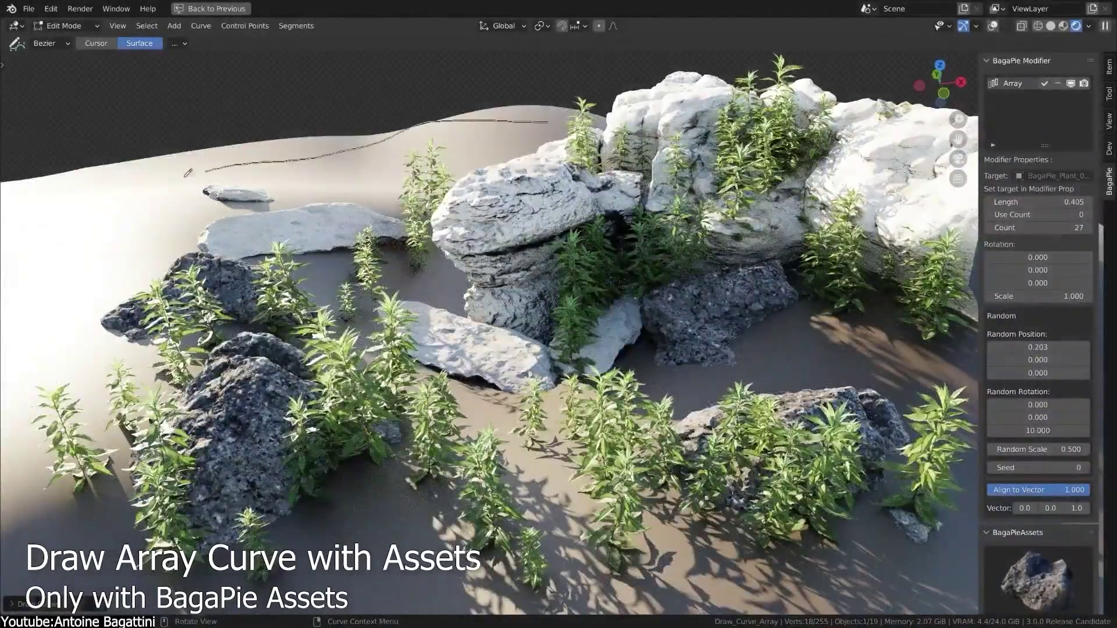
drag(142, 187, 144, 190)
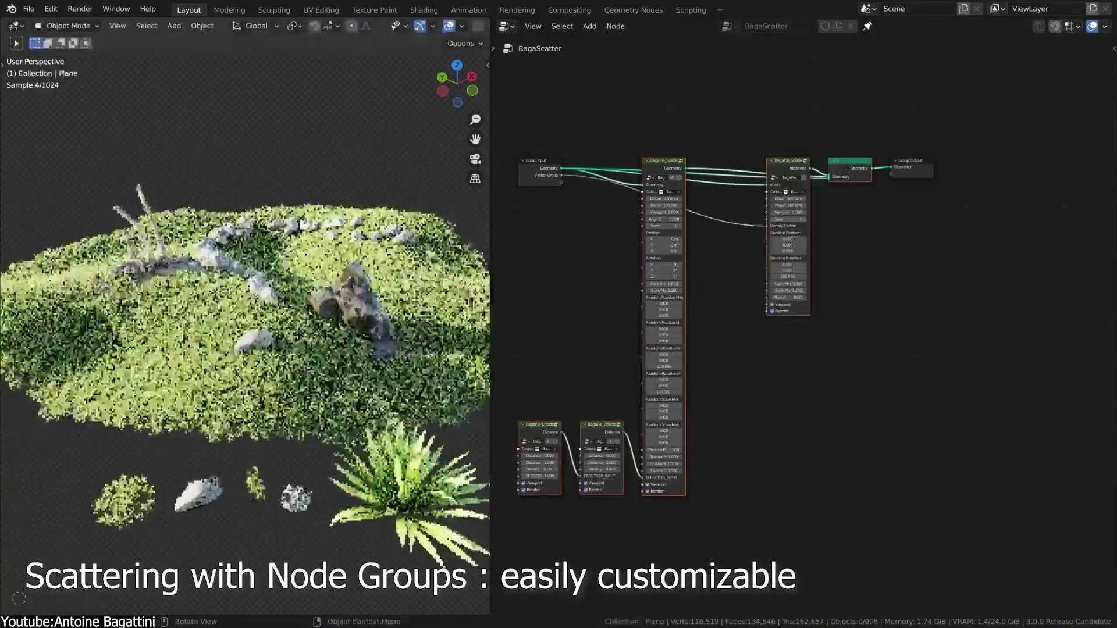
- Set the selected BagaPie trees and assets to Proxy display and render the frame with F12
key(ctrl+Tab)
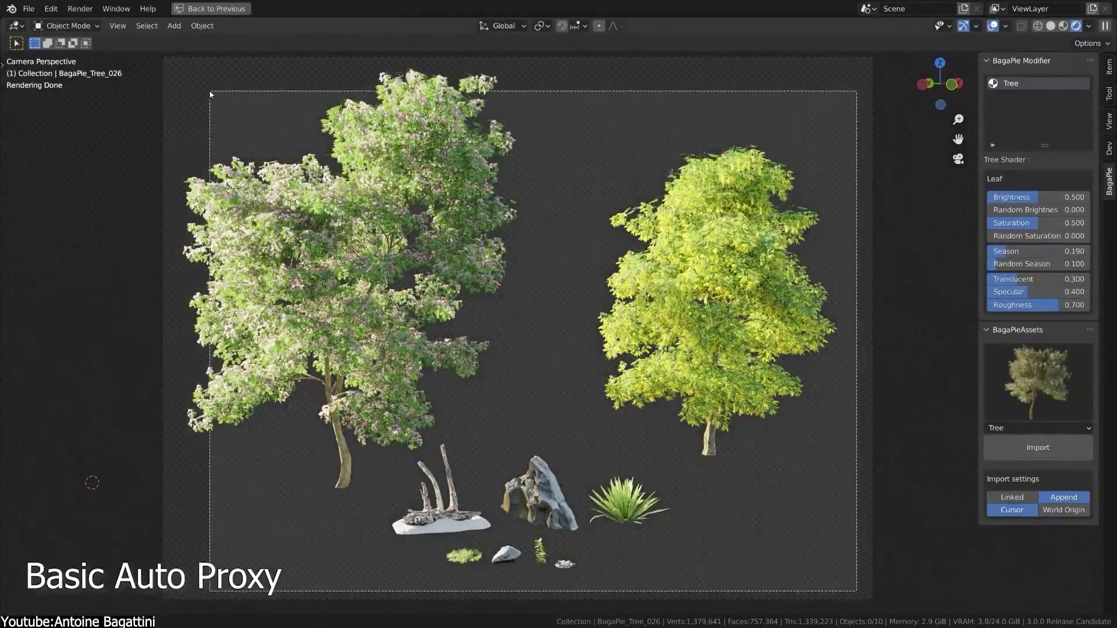
key(j)
click(526, 410)
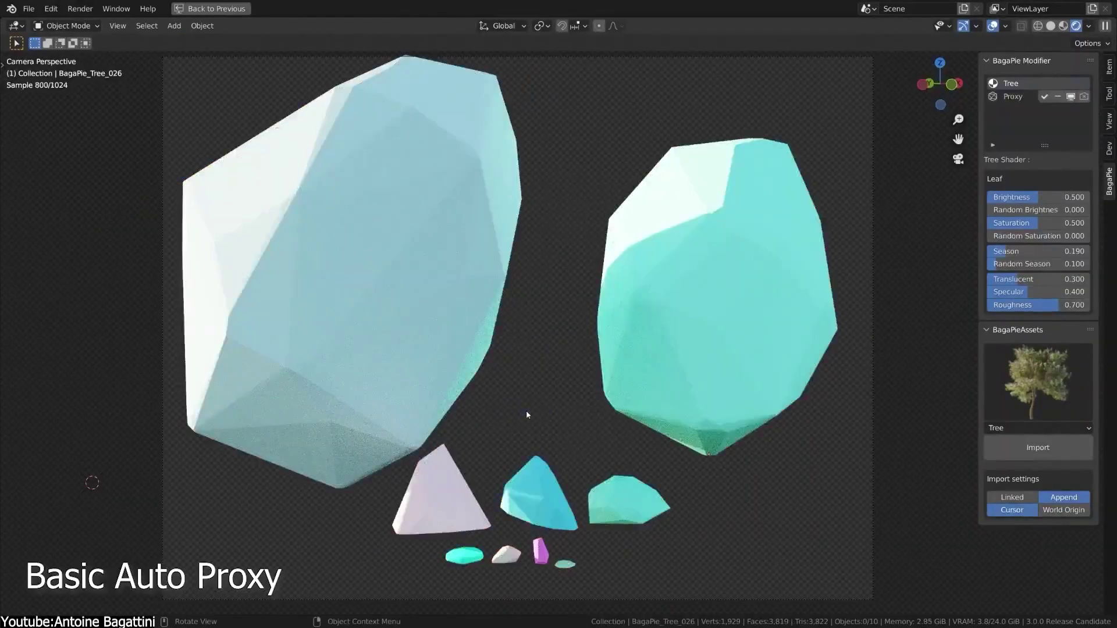
key(F12)
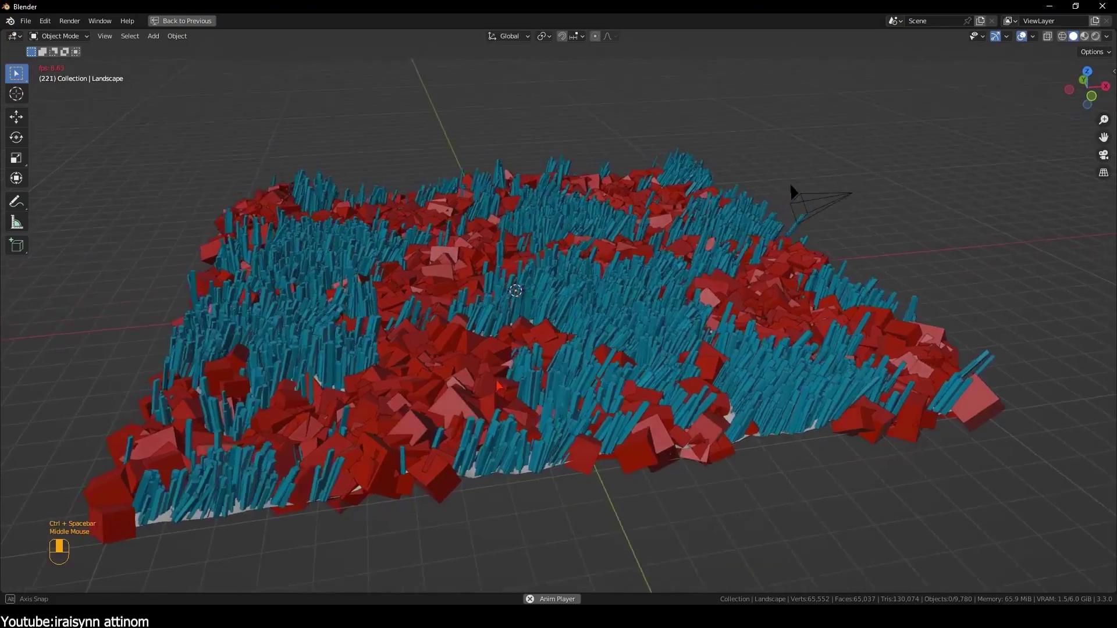
- Orbit around the iaScatter landscape packed with block instances
middle_drag(790, 175, 756, 186)
middle_drag(546, 375, 553, 378)
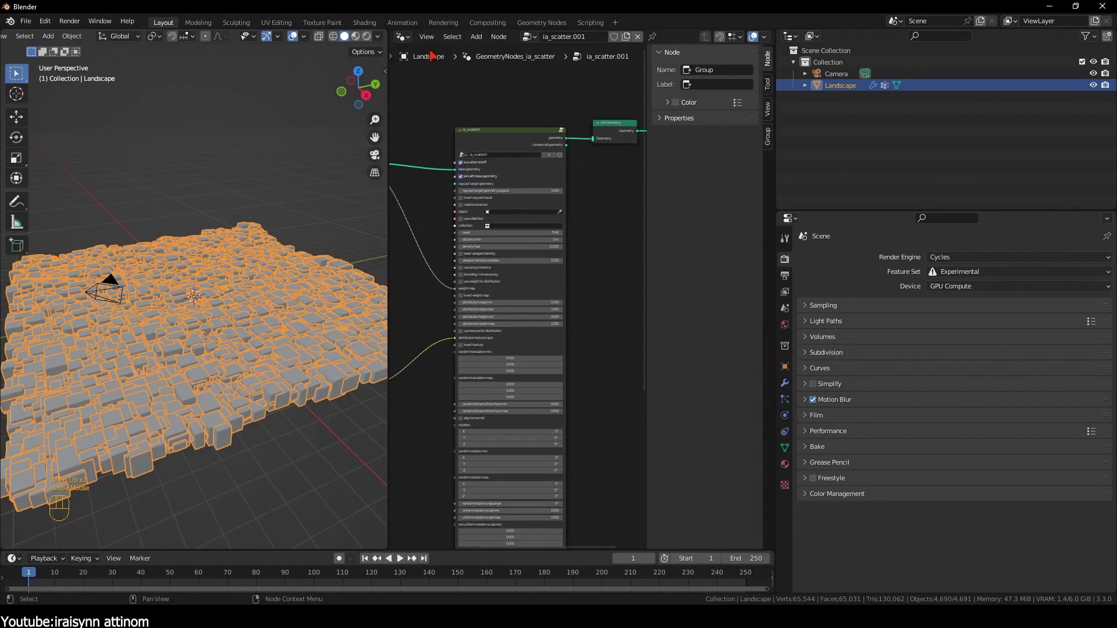
- Drag the pachira_aquatica asset from the cc0 library in the Asset Browser into the scene
click(403, 36)
click(741, 112)
click(453, 53)
click(428, 93)
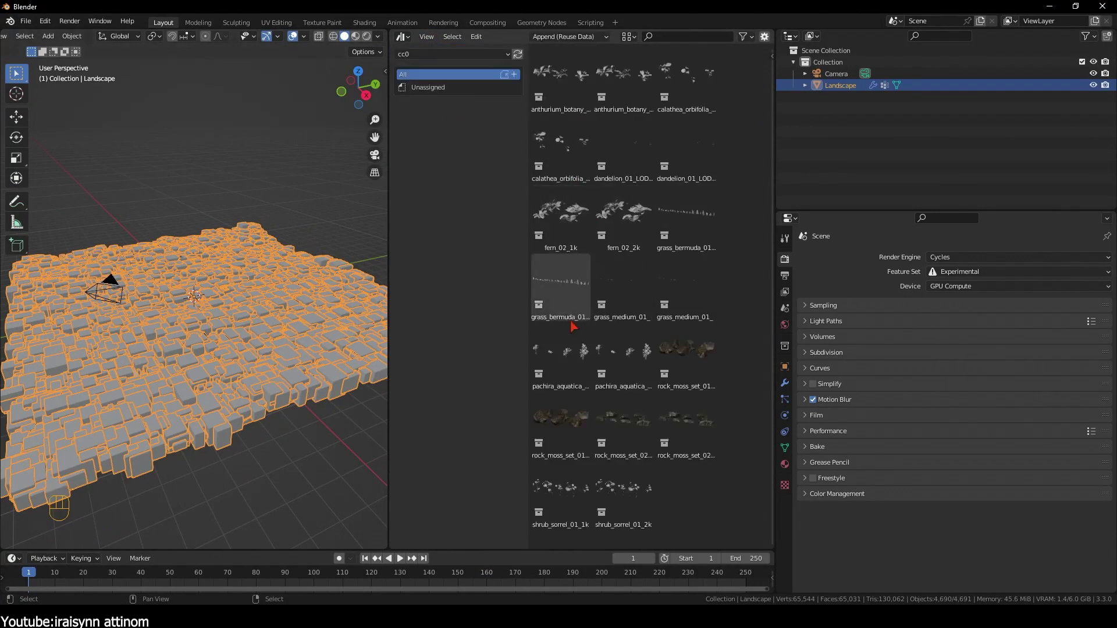
drag(254, 402, 254, 403)
- Make the Landscape scatter use the pachira_aquatica_01_1k collection instead of boxes
click(250, 326)
click(402, 36)
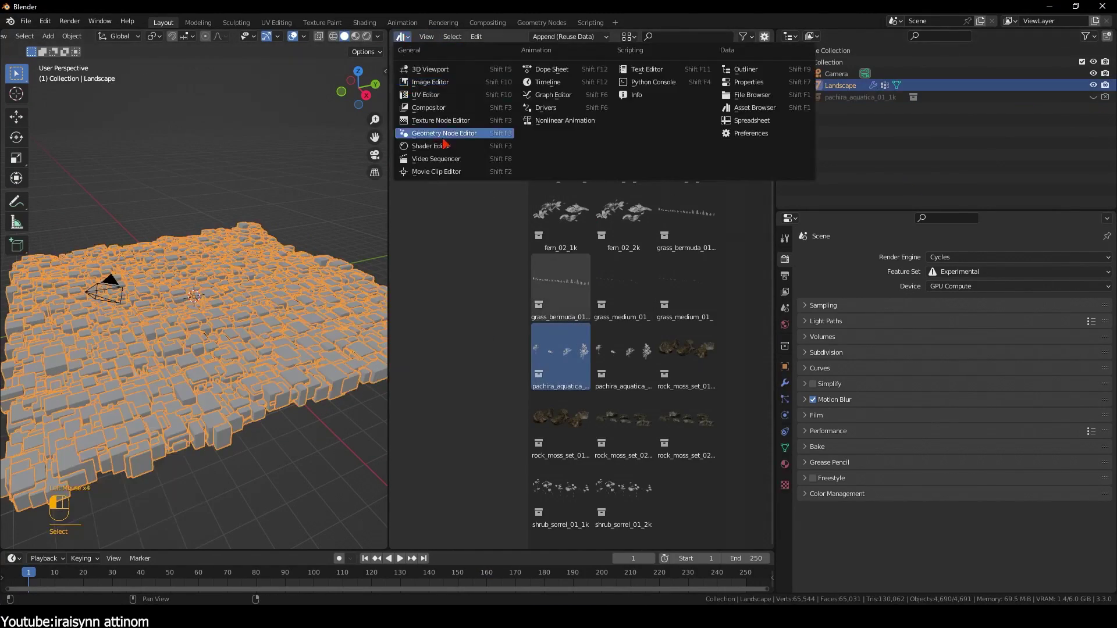
click(457, 143)
click(446, 217)
click(558, 231)
click(568, 259)
middle_drag(233, 320, 192, 303)
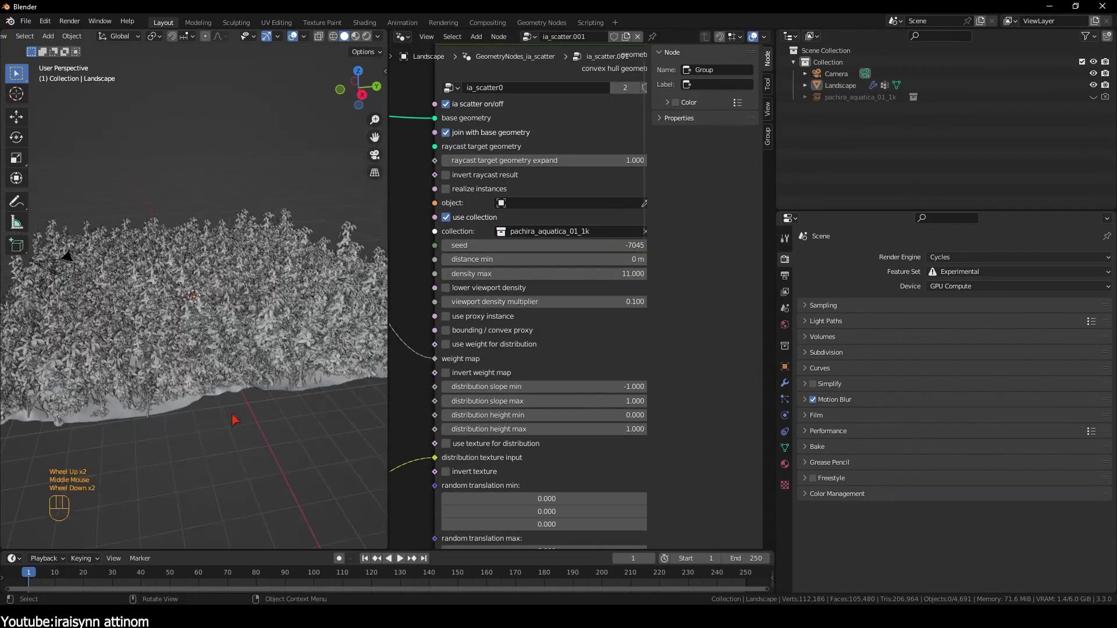
scroll(583, 225, down, 4)
shift+scroll(568, 238, down, 5)
scroll(225, 461, down, 4)
- Add an Ico Sphere mesh to the scene
click(48, 36)
mouse_move(64, 49)
click(168, 102)
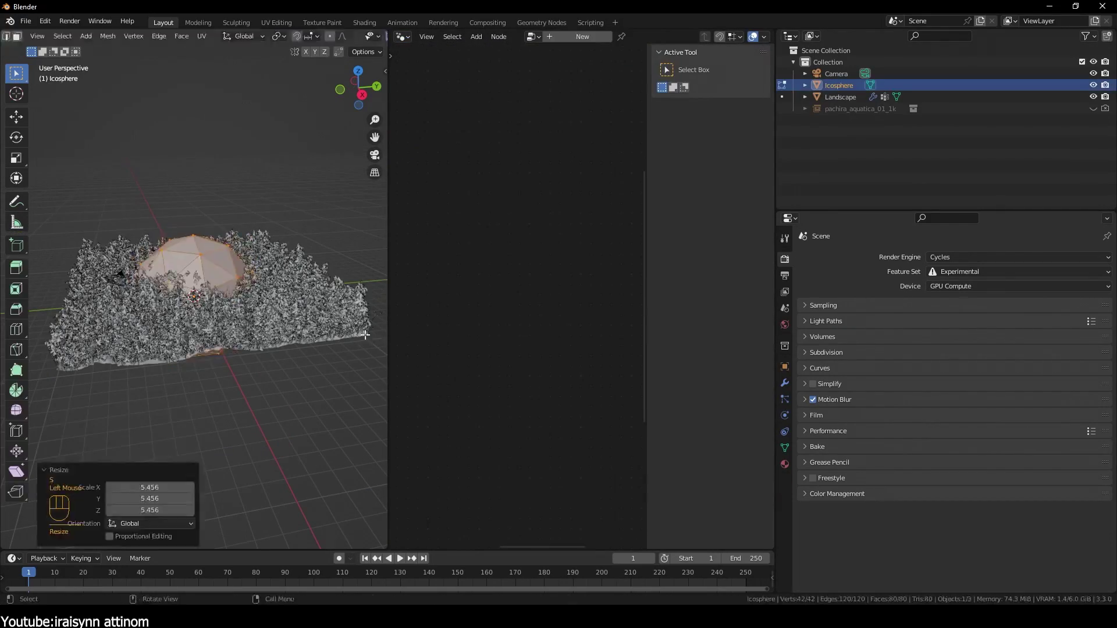
- Connect the icosphere geometry to the raycast target input and enable invert raycast result
drag(476, 198, 542, 141)
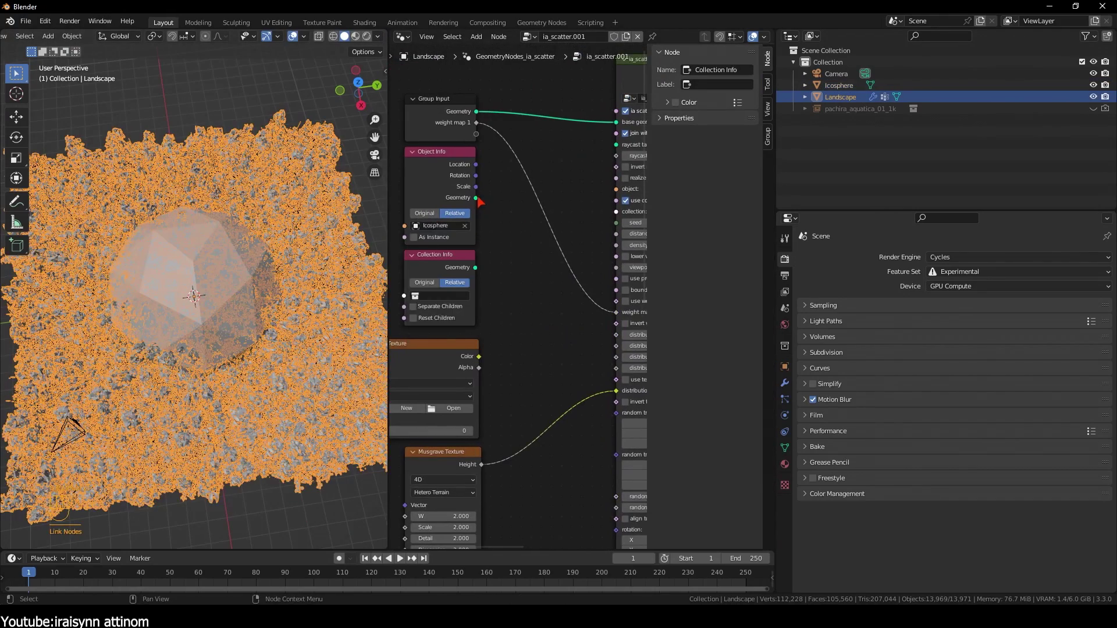
click(551, 164)
middle_drag(233, 320, 306, 250)
click(1094, 85)
click(931, 157)
middle_drag(244, 326, 221, 302)
click(838, 85)
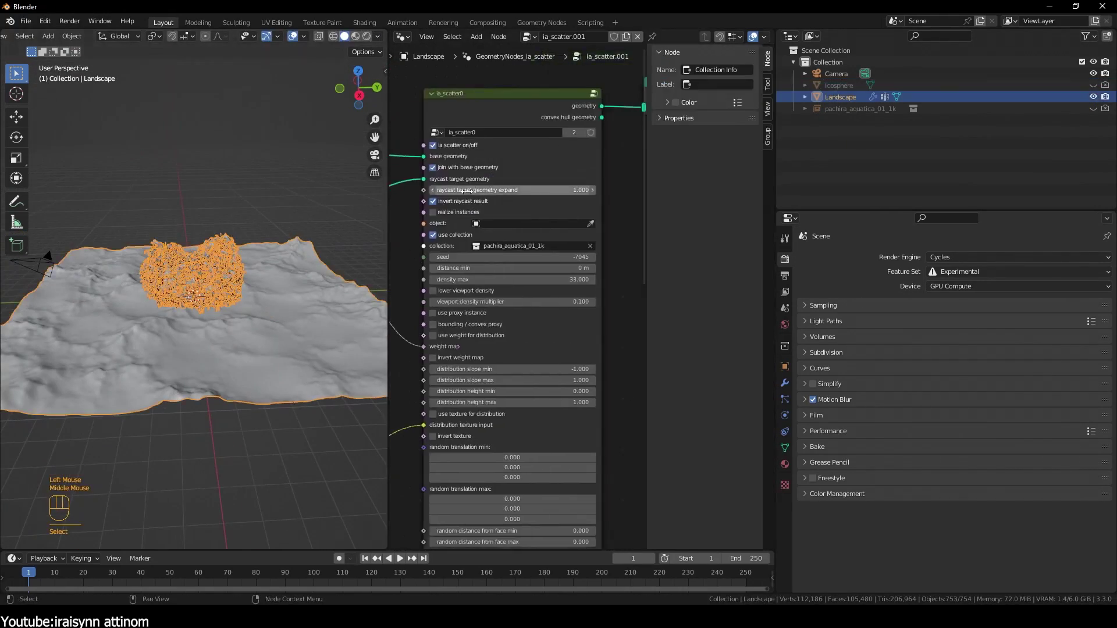
- Set the scatter's density max to 6, viewing the plant cluster in rendered shading
scroll(194, 297, up, 2)
key(alt+a)
scroll(265, 281, up, 3)
middle_drag(264, 281, 217, 274)
key(z)
scroll(219, 294, up, 3)
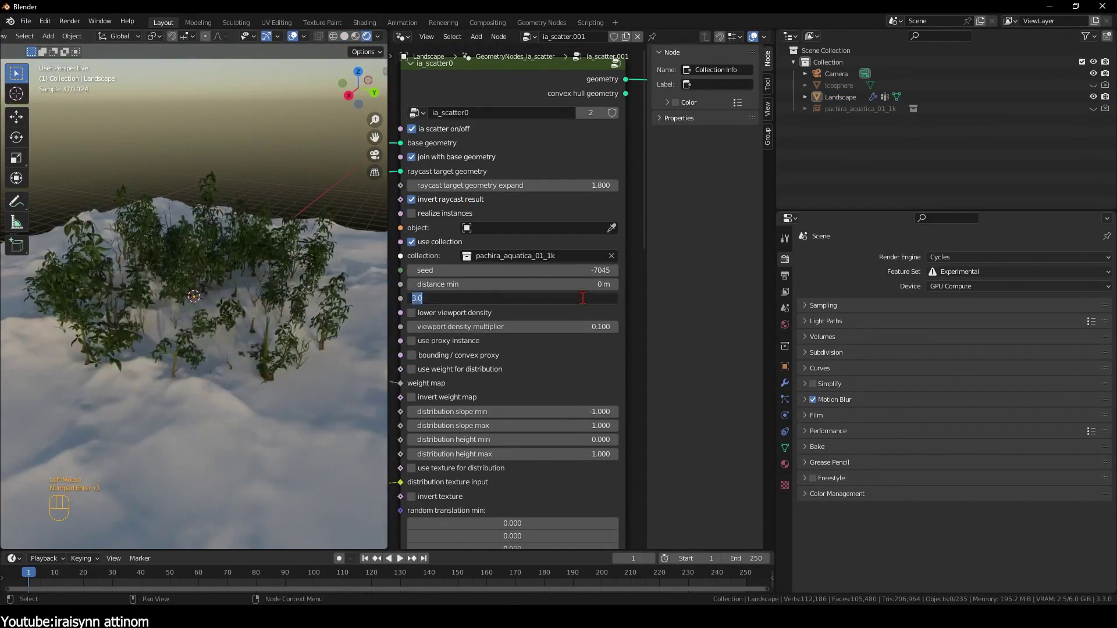
text(6)
key(Return)
- Place duplicated icospheres elsewhere on the landscape to form three pachira clusters
middle_drag(232, 291, 249, 265)
scroll(193, 296, up, 2)
scroll(233, 250, up, 4)
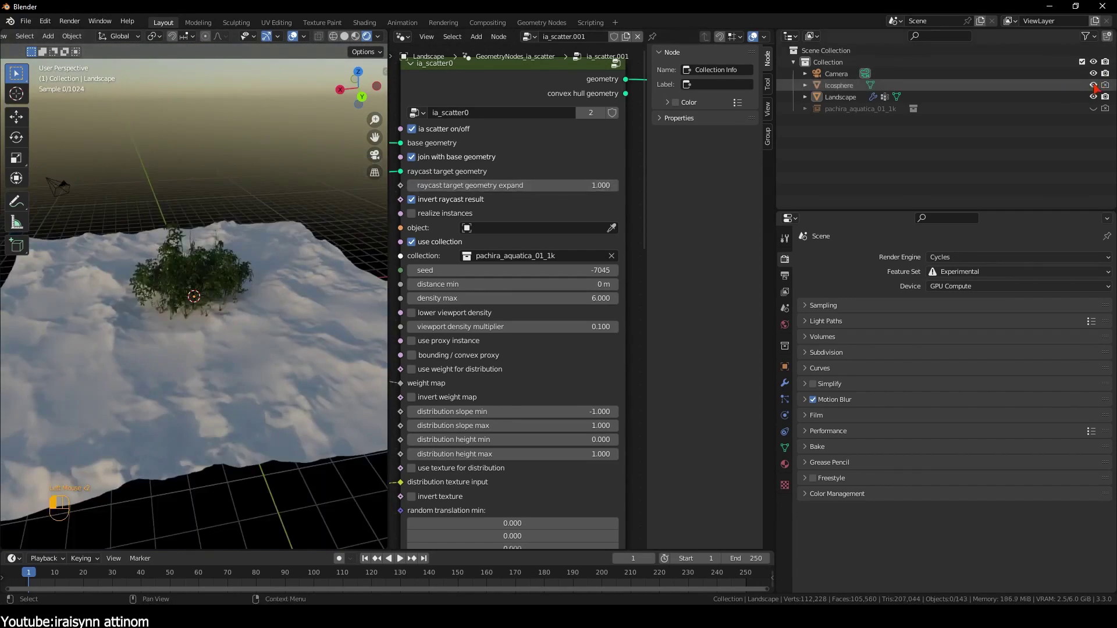
middle_drag(186, 250, 181, 309)
click(182, 309)
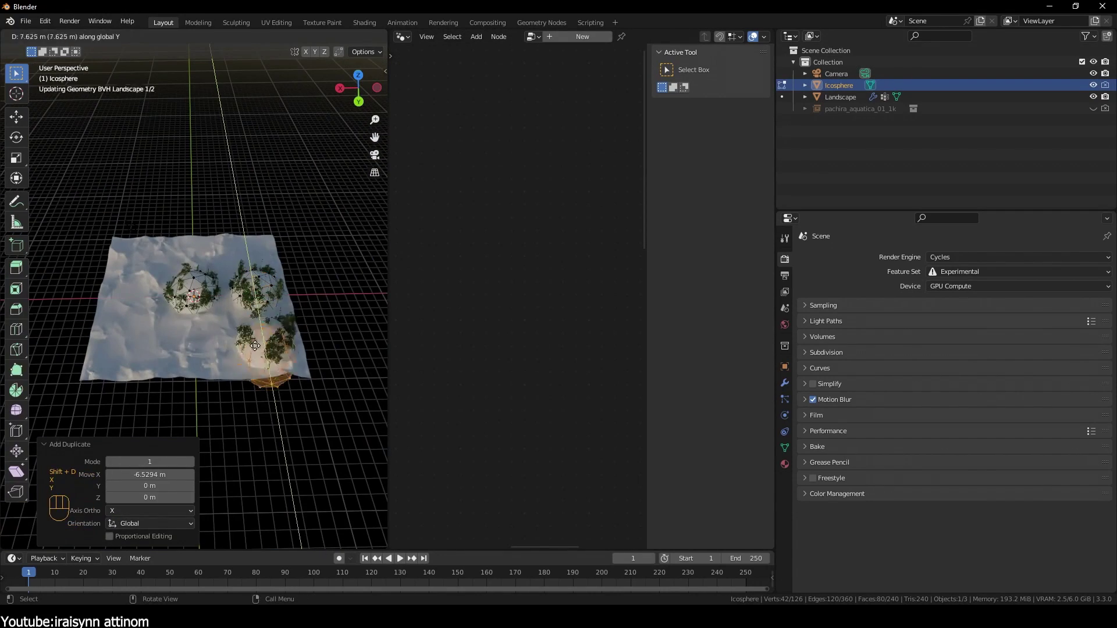
scroll(267, 366, up, 2)
middle_drag(267, 366, 303, 343)
click(303, 344)
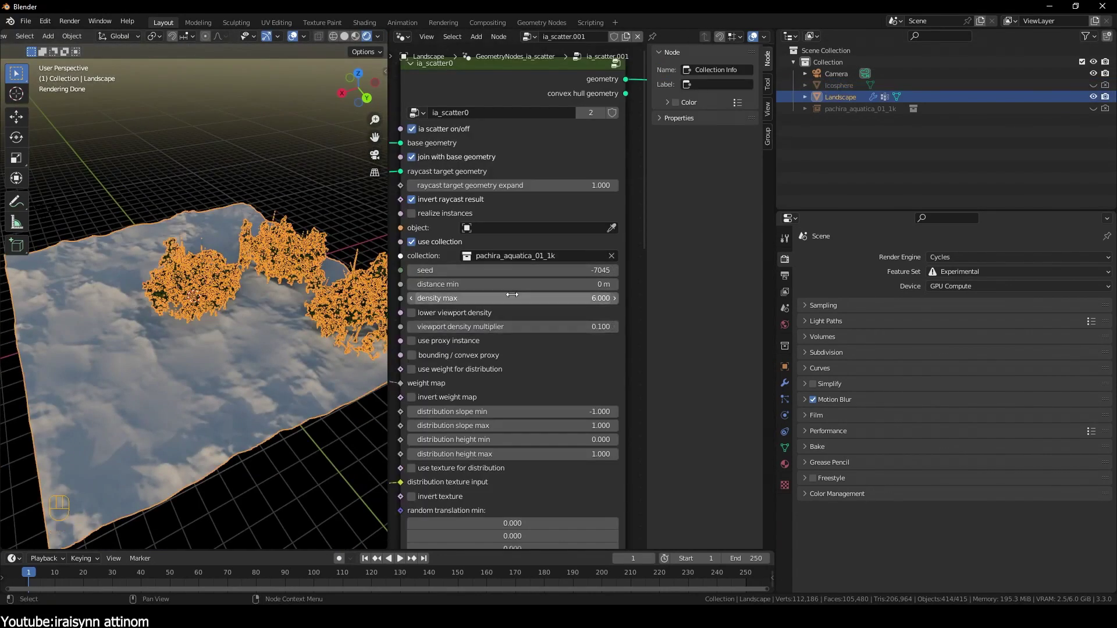